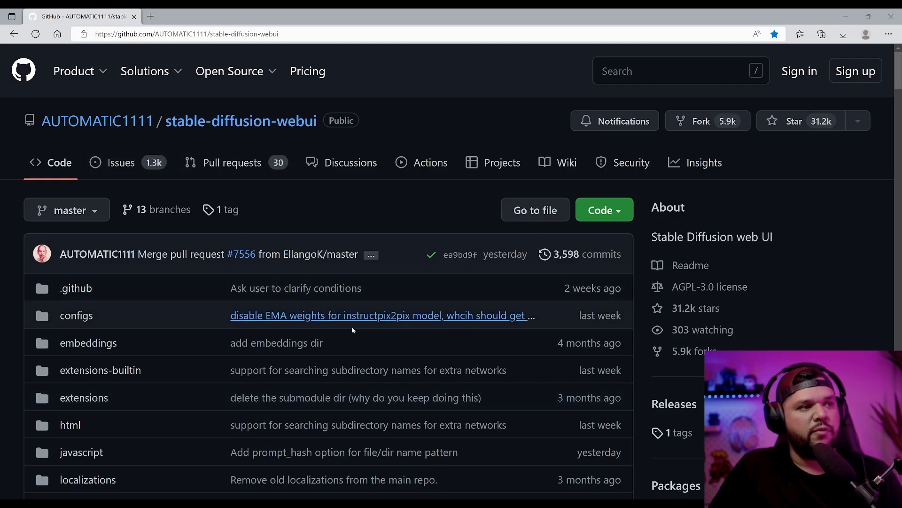
scroll(386, 363, "down", 6)
scroll(394, 365, "down", 6)
scroll(394, 366, "down", 8)
scroll(400, 365, "down", 6)
scroll(400, 366, "down", 8)
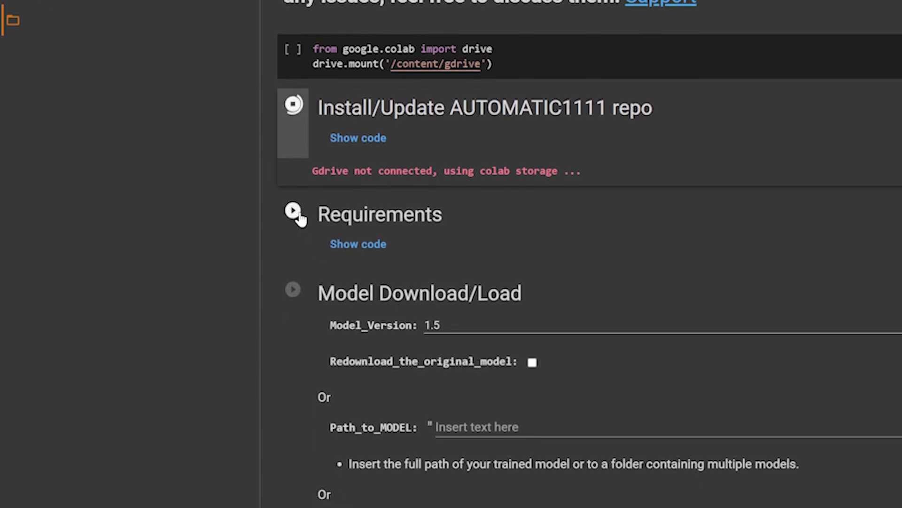
Step: Review the Apple Silicon installation wiki page in a new tab and return to the README
left_click(296, 213)
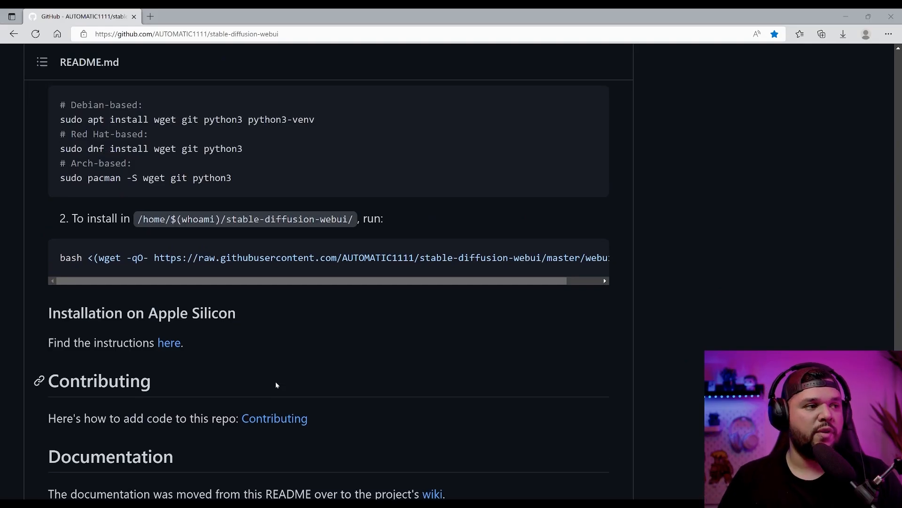
scroll(276, 381, "down", 2)
scroll(276, 382, "down", 1)
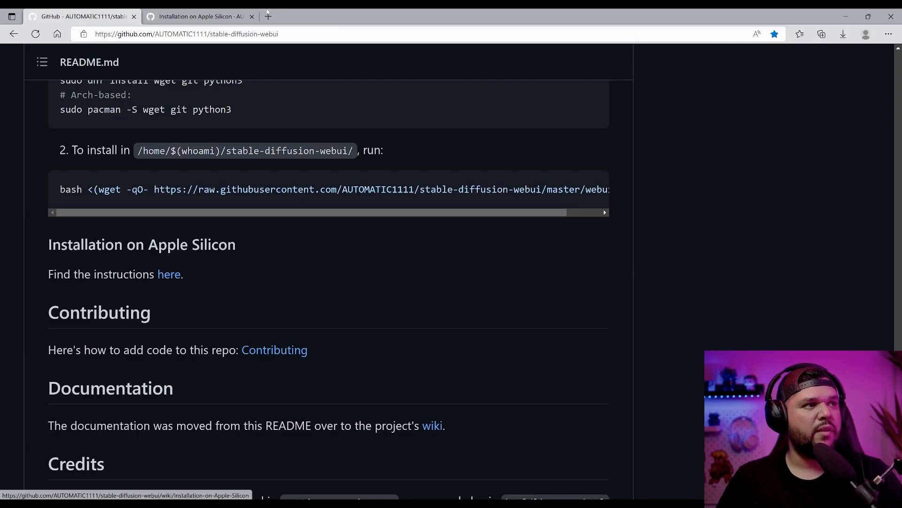
key("ctrl+Tab")
scroll(339, 312, "down", 3)
scroll(340, 312, "down", 1)
scroll(340, 312, "down", 5)
scroll(339, 312, "down", 5)
key("Home")
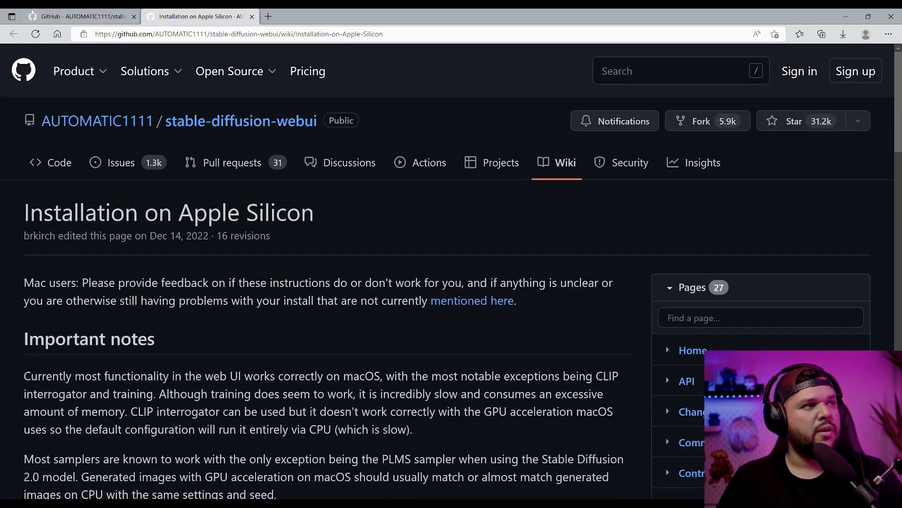
left_click(77, 17)
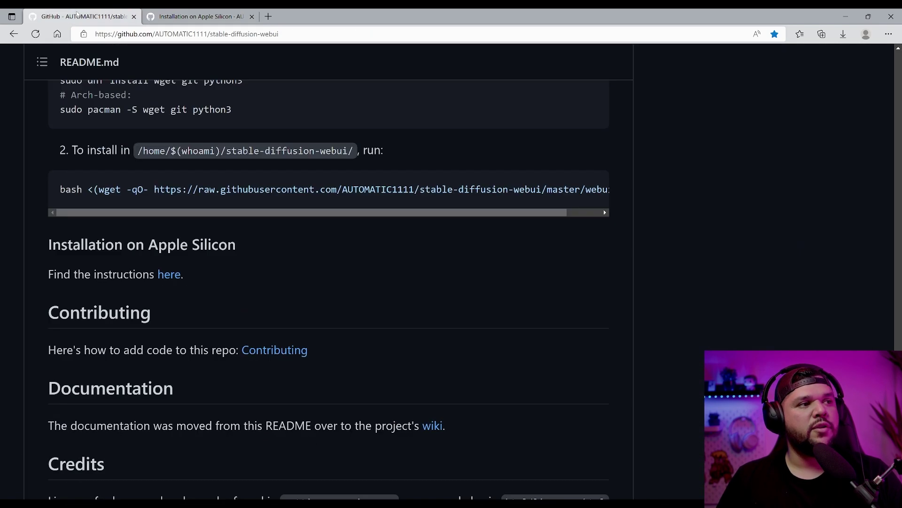
left_click(251, 16)
scroll(321, 282, "up", 3)
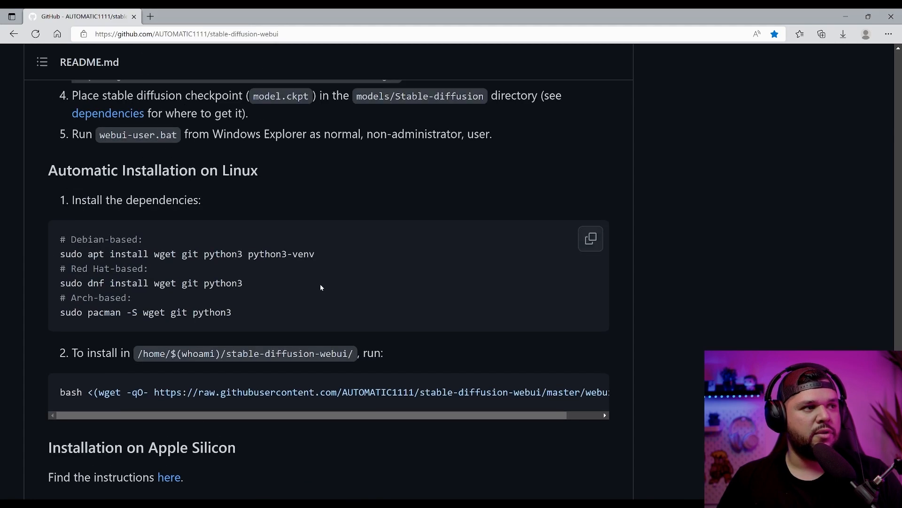
scroll(282, 303, "down", 3)
scroll(231, 294, "up", 5)
scroll(231, 303, "up", 3)
scroll(231, 294, "down", 1)
scroll(230, 295, "up", 3)
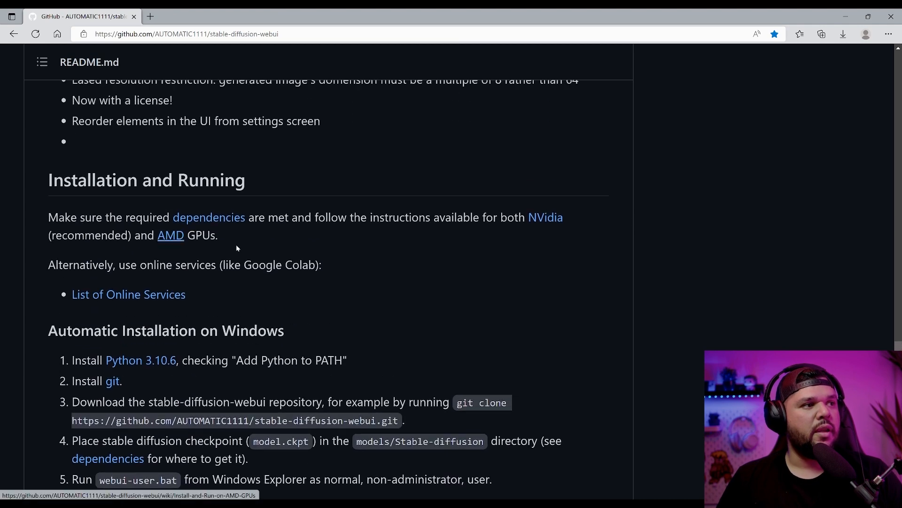
Step: Review the AMD GPUs installation instructions in a new tab, then close it
middle_click(198, 233)
left_click(198, 16)
scroll(231, 294, "down", 2)
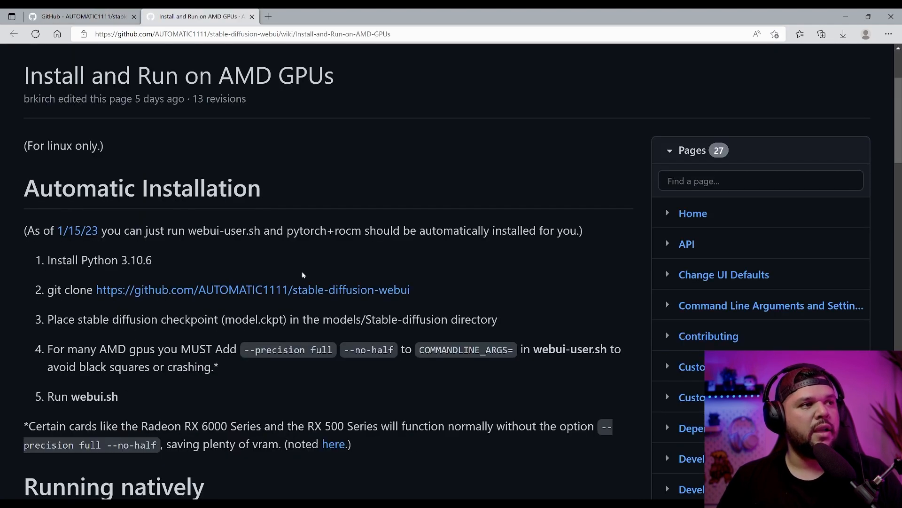
scroll(285, 282, "down", 1)
scroll(141, 212, "up", 1)
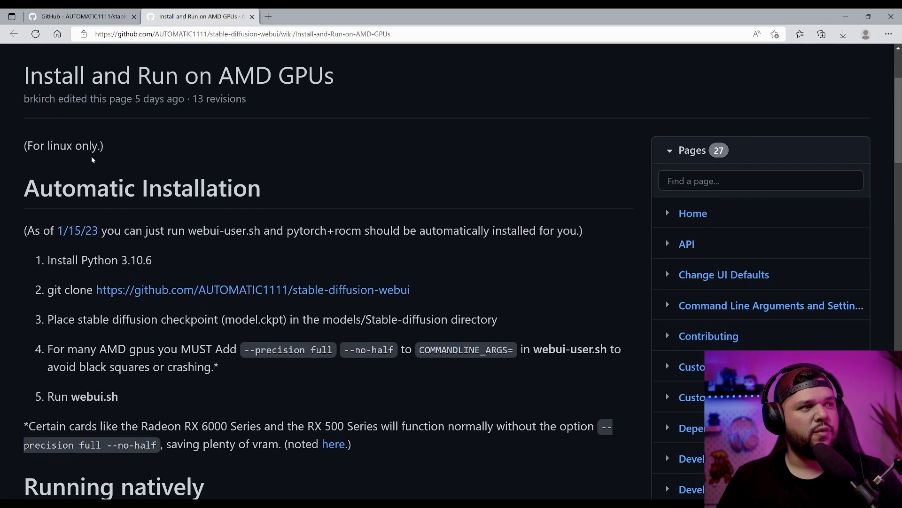
scroll(31, 171, "up", 3)
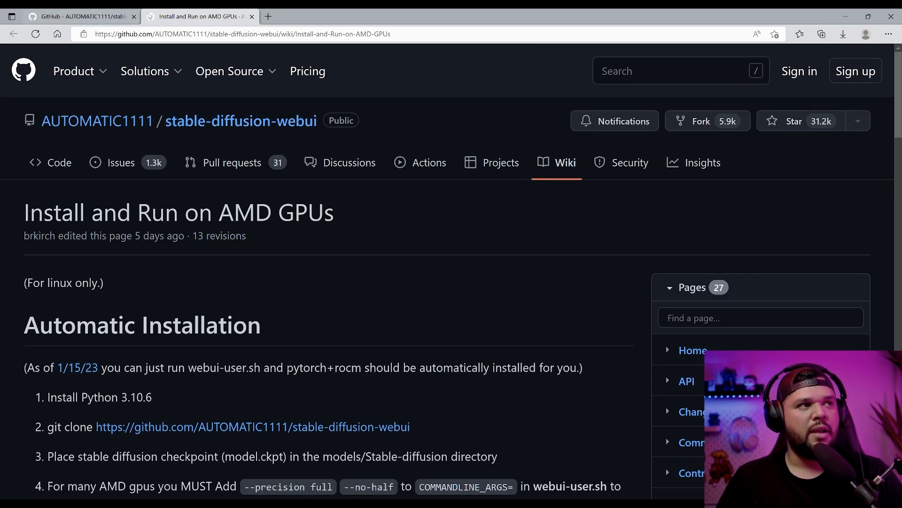
left_click(252, 16)
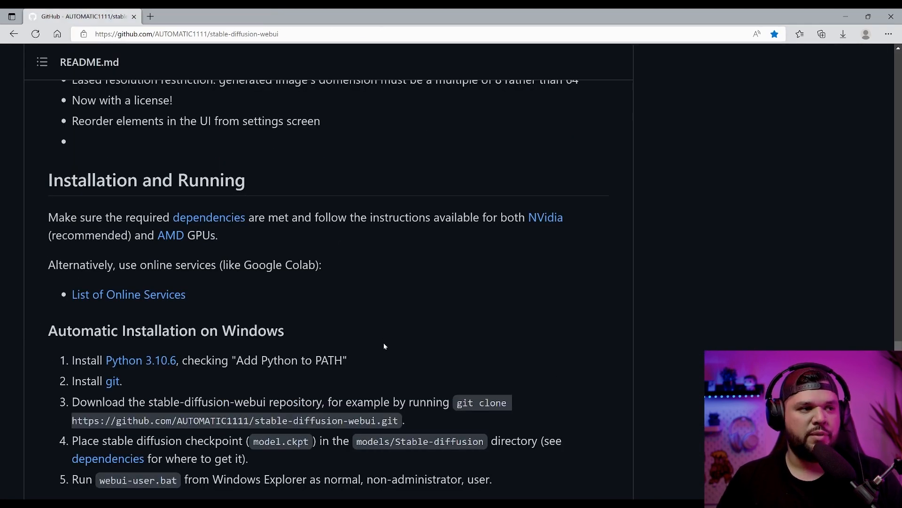
scroll(380, 343, "up", 3)
scroll(470, 363, "down", 2)
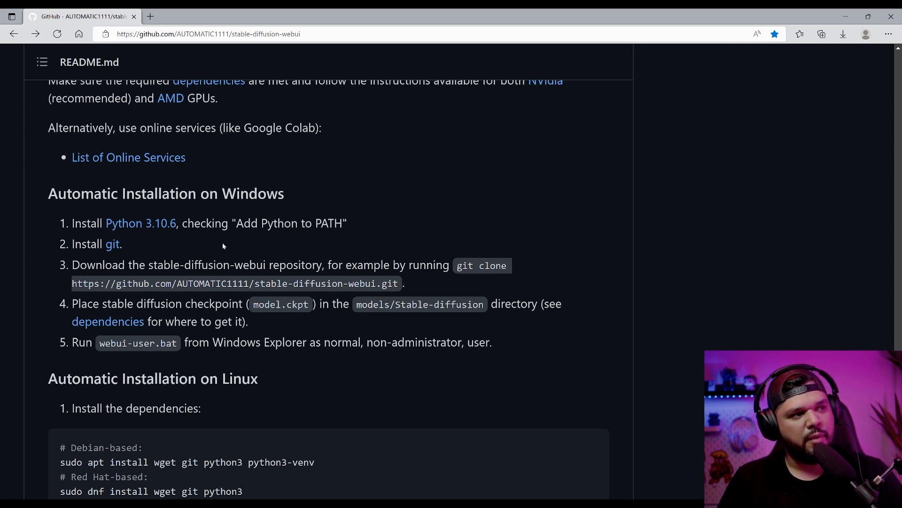
Step: Take the python.org link from the How to Install notes to the Python 3.10.6 release page
key("alt+Tab")
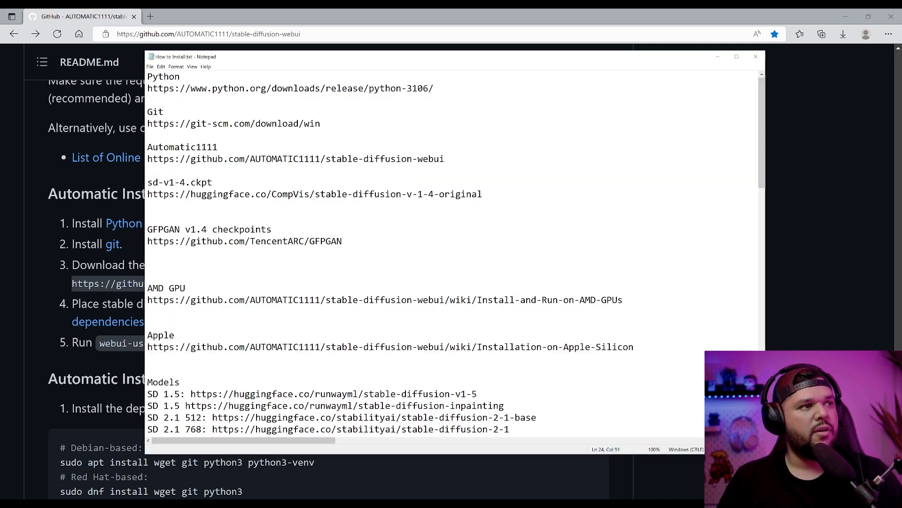
left_click_drag(429, 88, 147, 88)
key("ctrl+c")
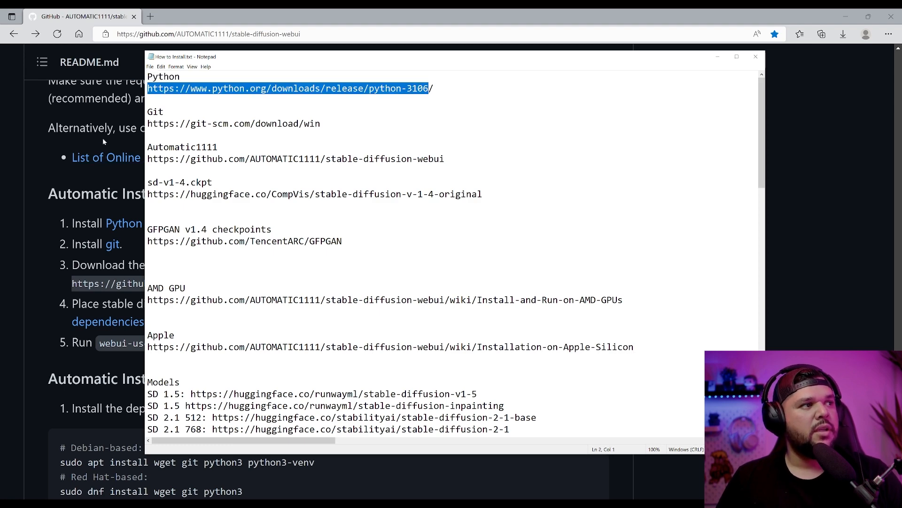
left_click(103, 136)
left_click(150, 16)
key("ctrl+v")
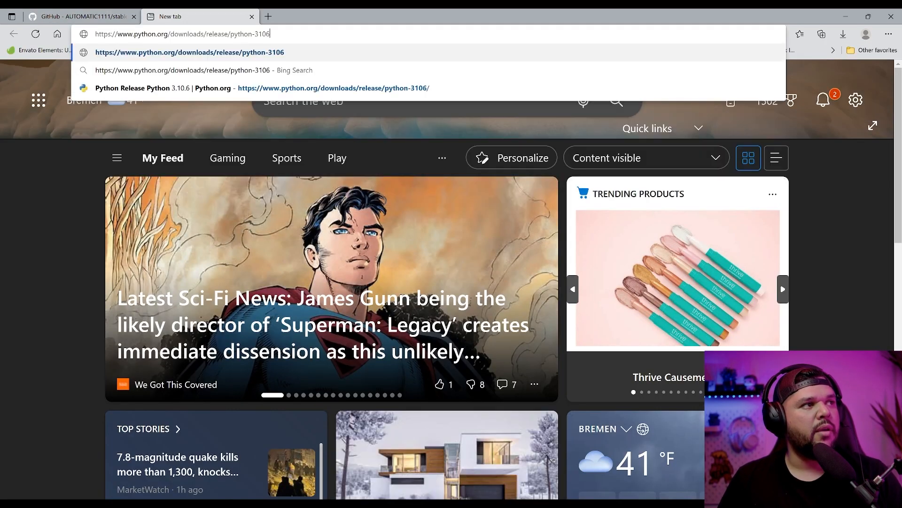
key("Return")
scroll(497, 282, "down", 5)
scroll(498, 282, "down", 5)
scroll(498, 282, "down", 10)
scroll(451, 283, "up", 5)
scroll(451, 282, "up", 3)
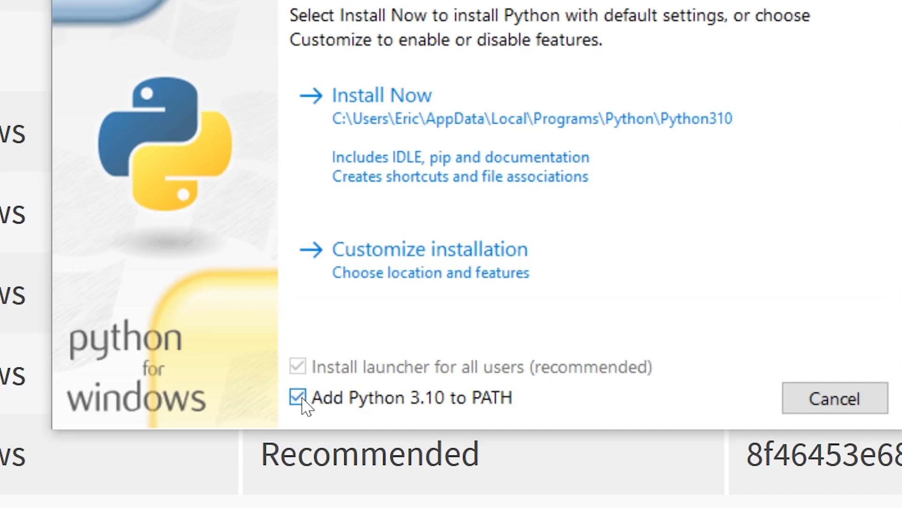
Step: Install Python 3.10.6 (64-bit) with Add Python 3.10 to PATH enabled and close the installer
left_click(415, 102)
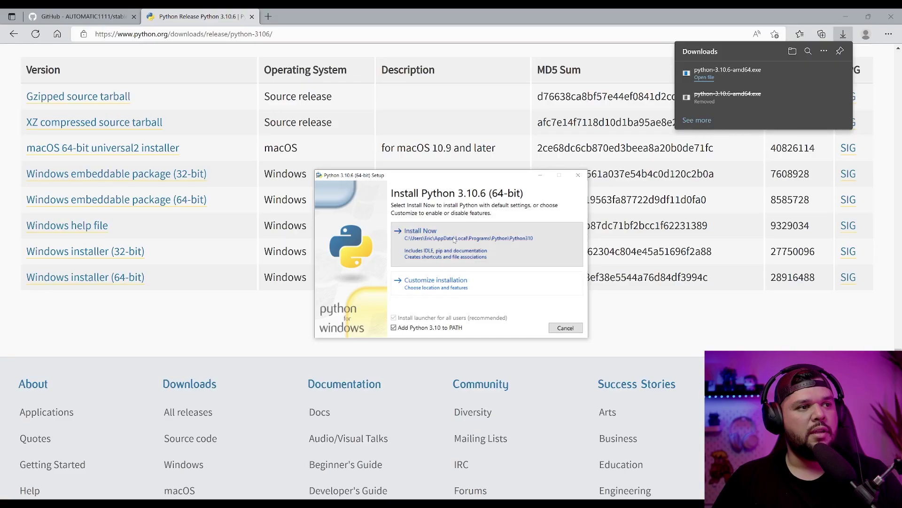
left_click(453, 238)
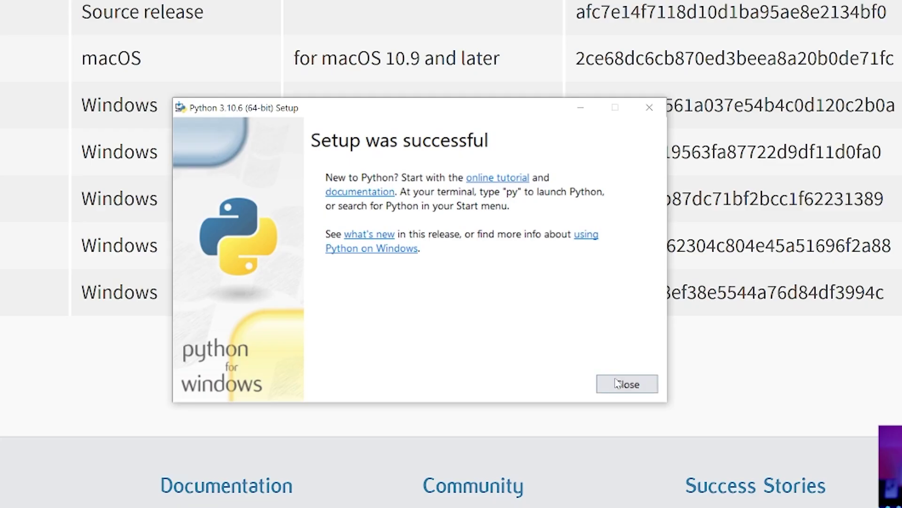
left_click(617, 384)
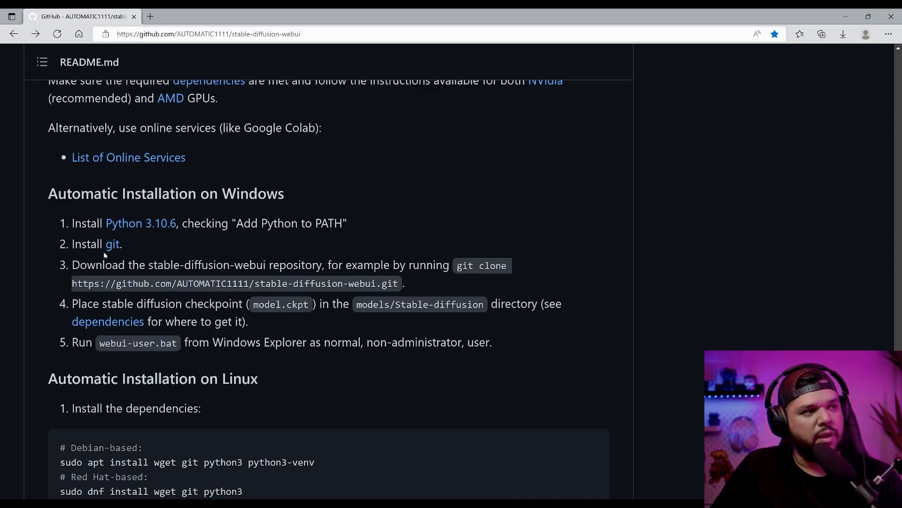
Step: Launch the Git 2.39.1 installer from its download page, keeping default license, components and start menu folder
right_click(113, 247)
left_click(152, 256)
left_click(195, 16)
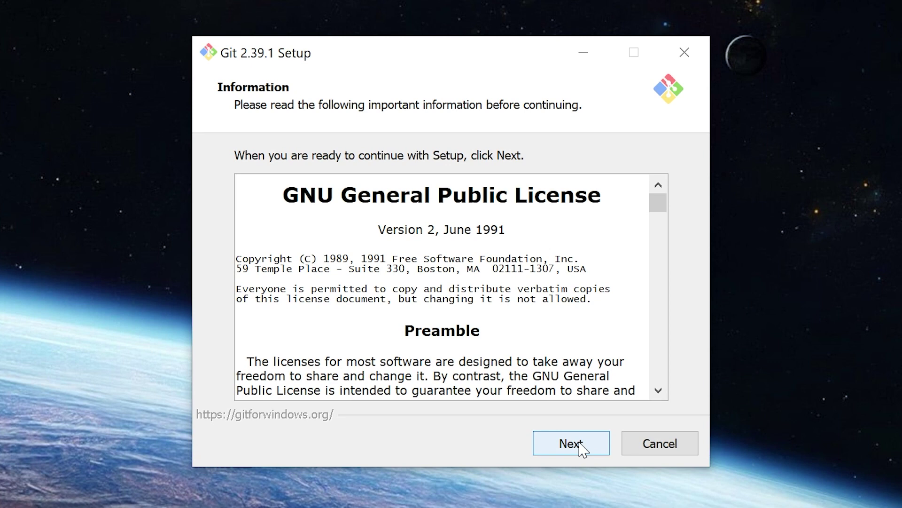
left_click(583, 448)
left_click(579, 449)
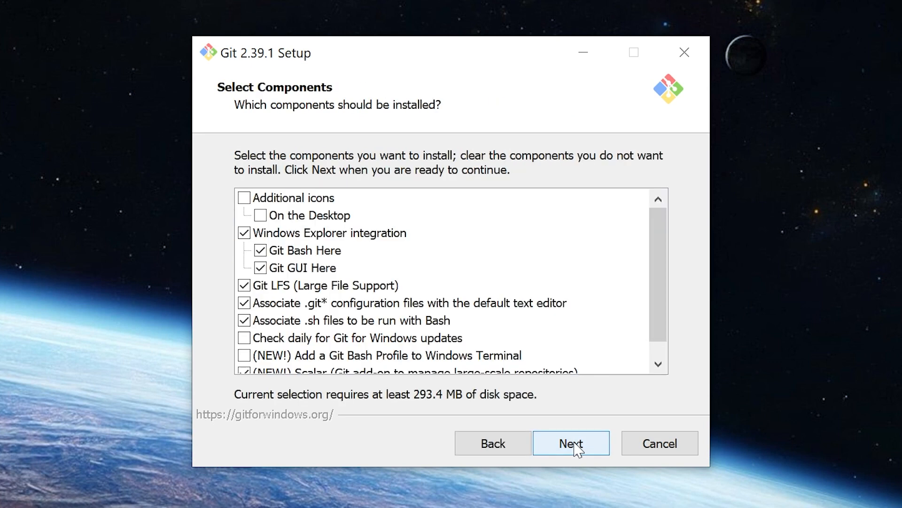
left_click(578, 449)
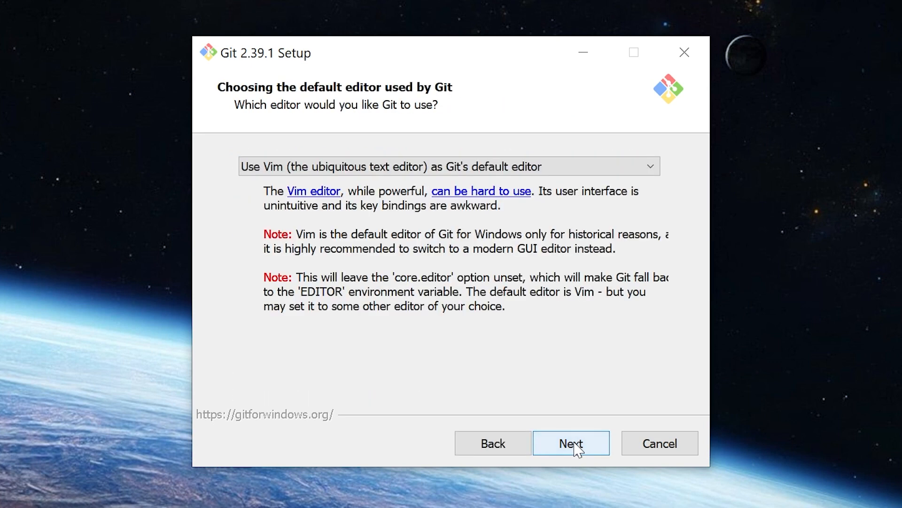
Step: Choose a default editor other than Vim for Git, accept the remaining defaults and install
left_click(604, 170)
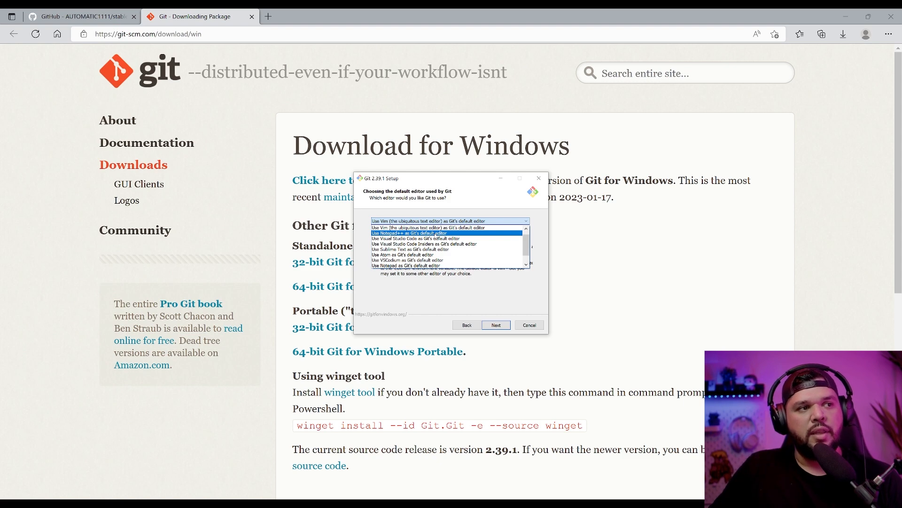
left_click(445, 231)
left_click(497, 325)
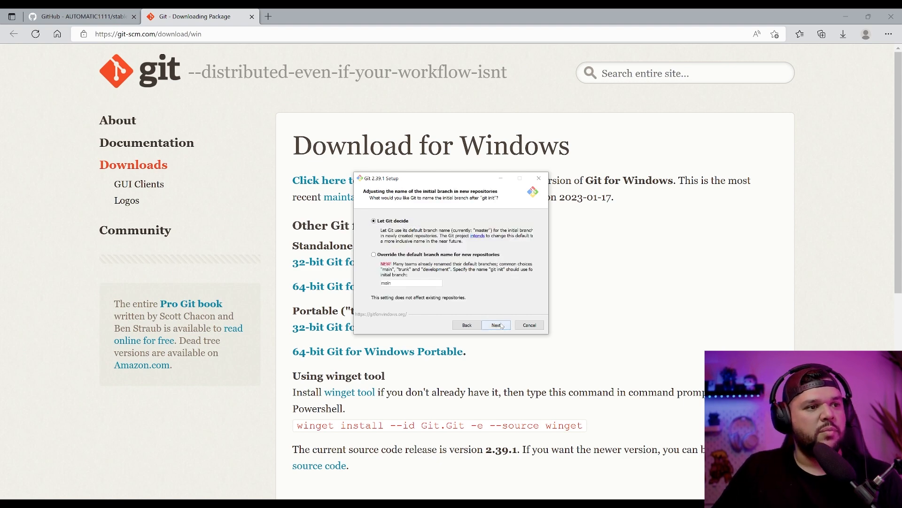
left_click(496, 325)
left_click(496, 325)
left_click(497, 325)
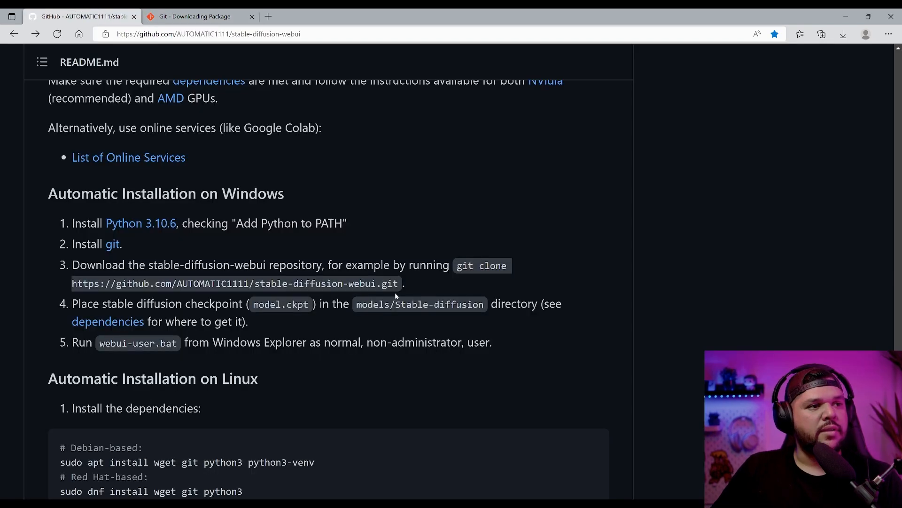
Step: Clone the stable-diffusion-webui repository into the SD UI folder via a command prompt there
left_click_drag(457, 265, 399, 284)
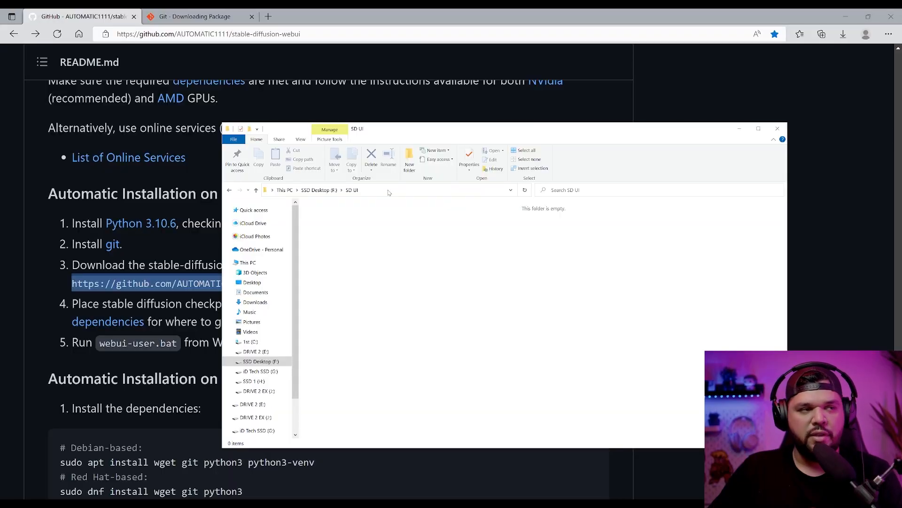
left_click(389, 190)
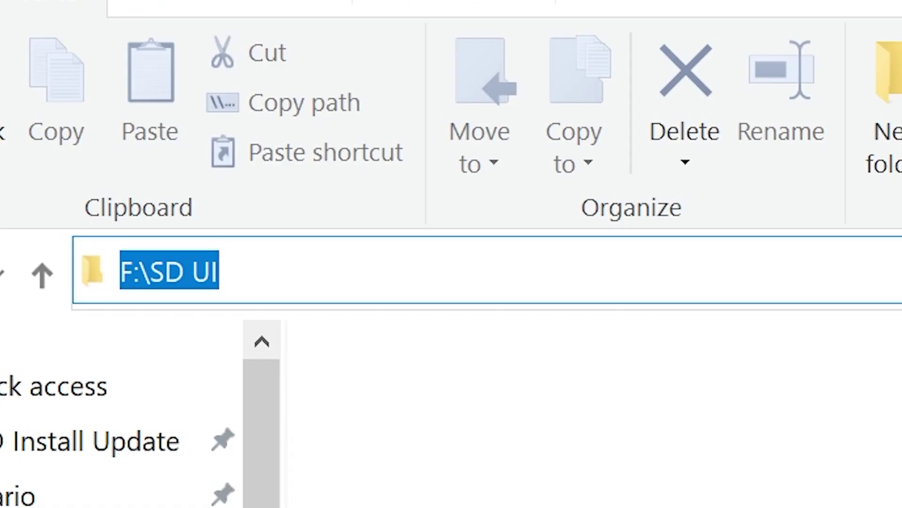
type("c")
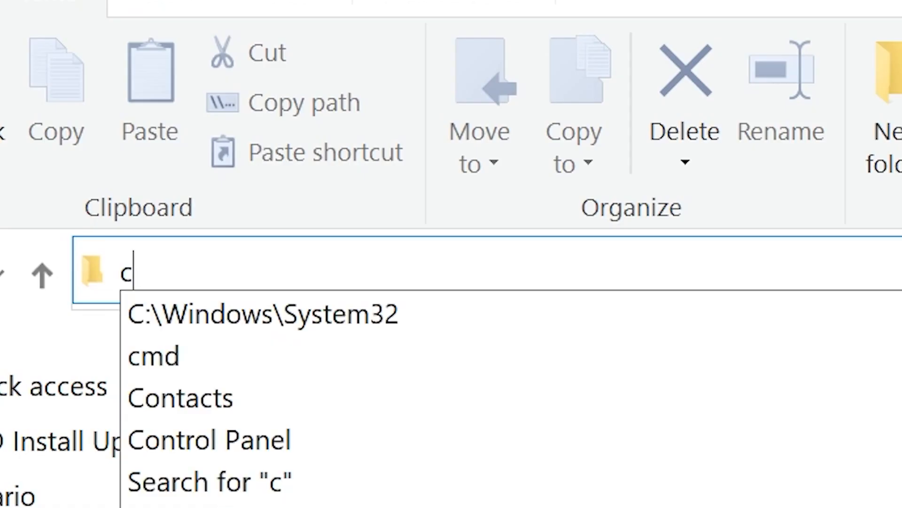
type("md")
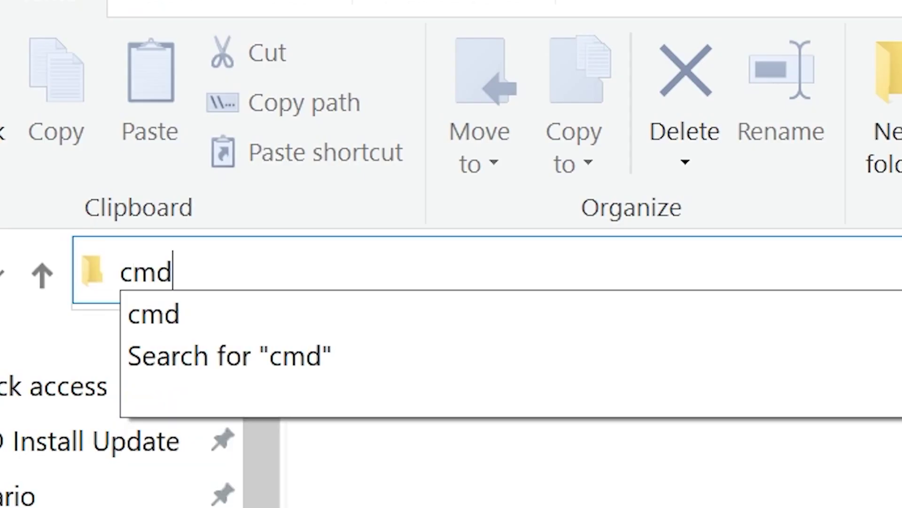
key("Return")
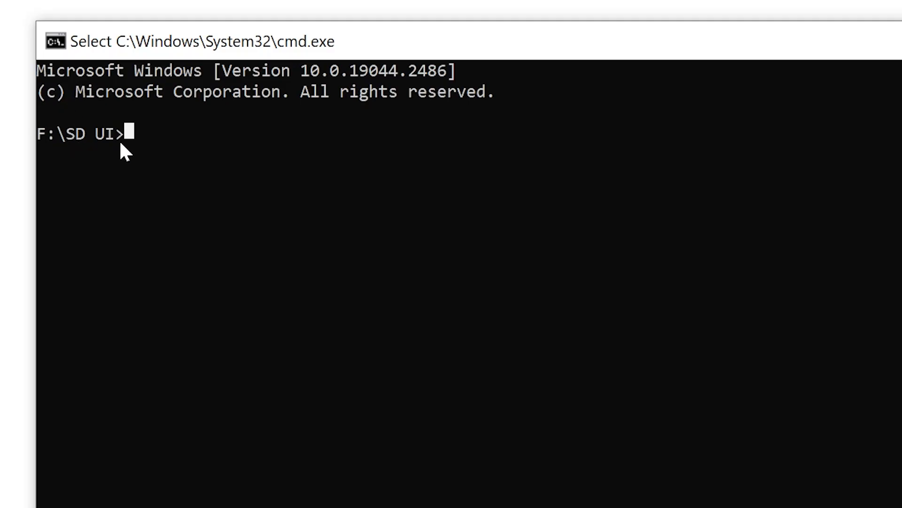
right_click(134, 132)
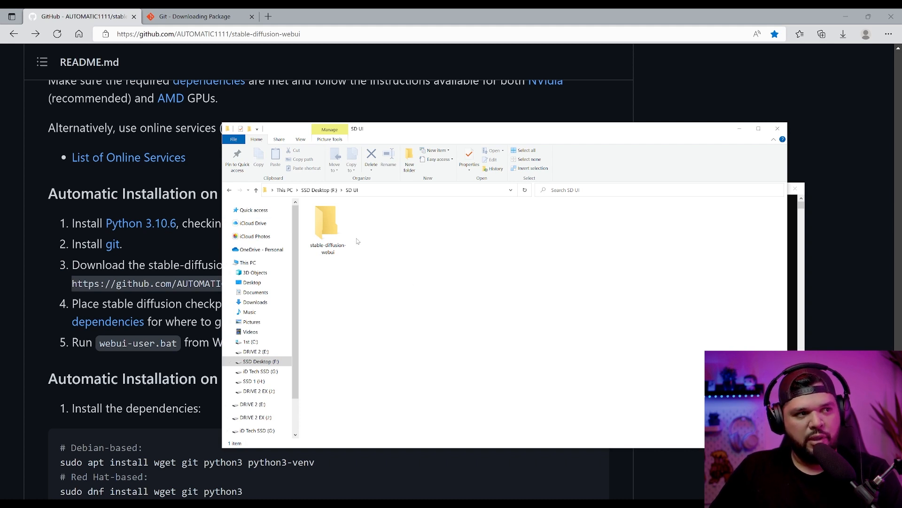
Step: Show the cloned stable-diffusion-webui folder's files alongside the README
double_click(326, 226)
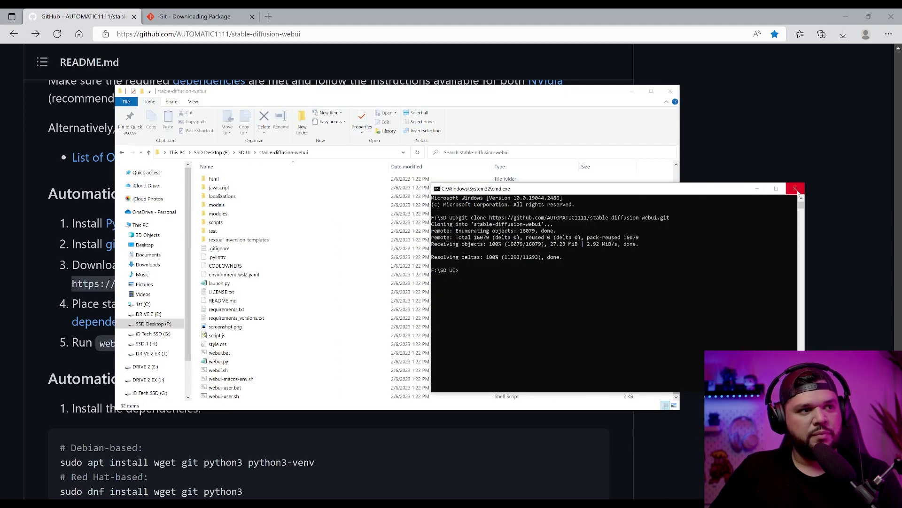
left_click_drag(608, 128, 633, 92)
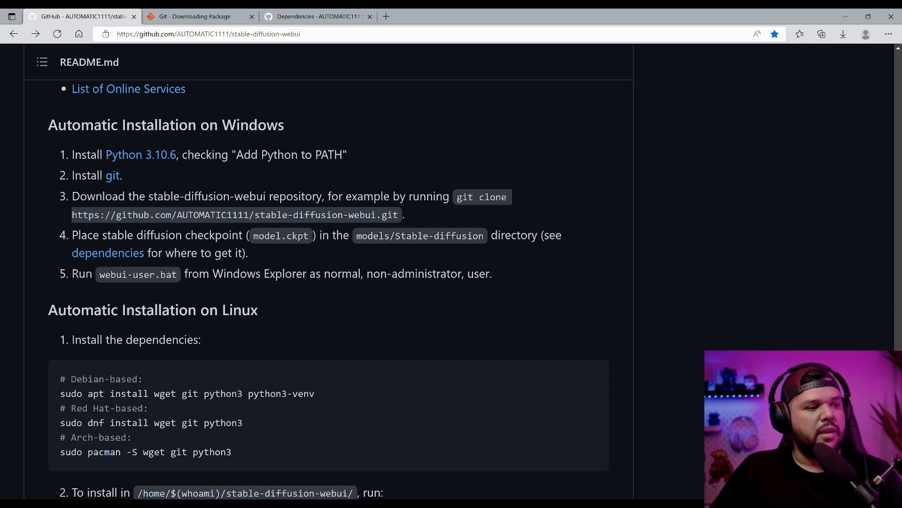
Step: Bring up the How to Install.txt notes with the checkpoint, GFPGAN and model download links
key("alt+Tab")
scroll(388, 247, "down", 1)
scroll(388, 247, "down", 1)
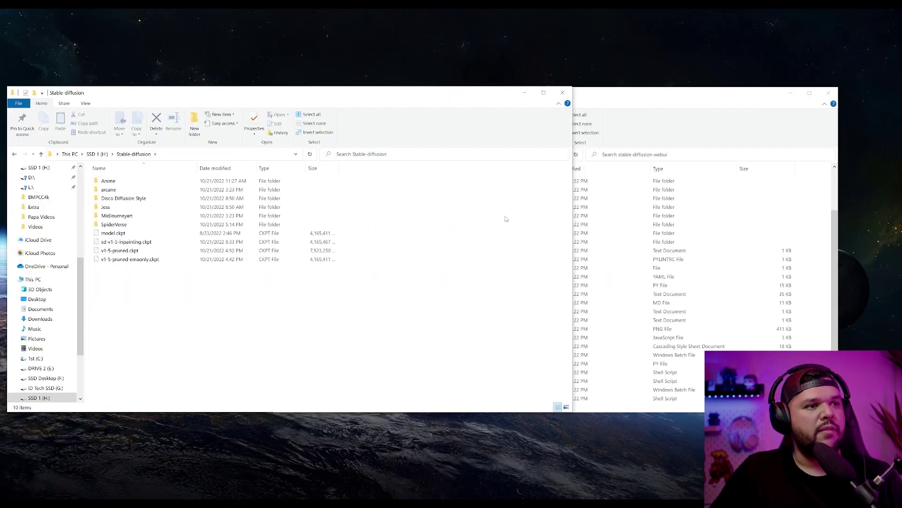
Step: Copy sd-v1-5-inpainting.ckpt into stable-diffusion-webui\models\Stable-diffusion and tuck the Explorer window away
left_click(656, 104)
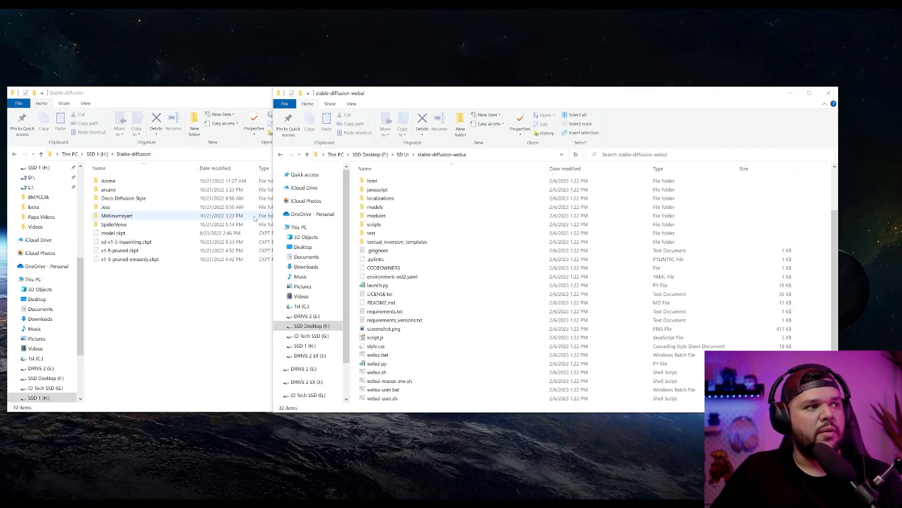
left_click(160, 242)
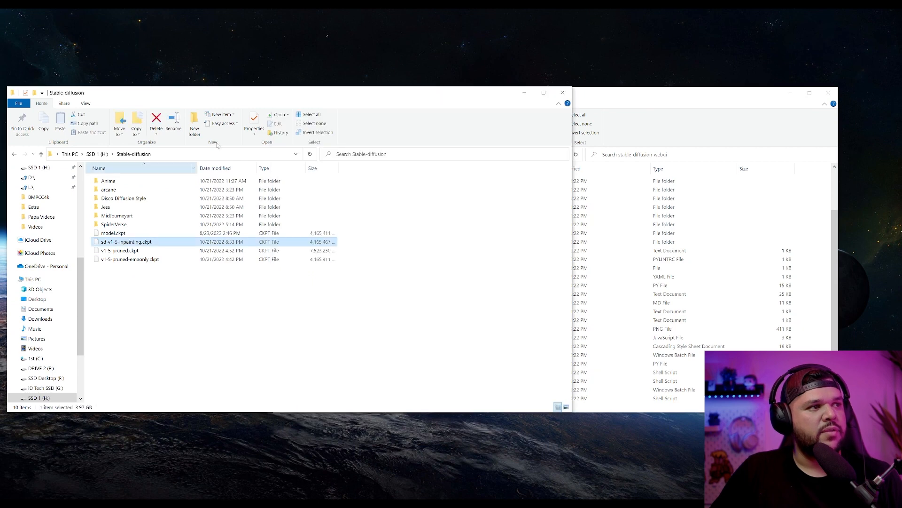
left_click_drag(290, 97, 615, 127)
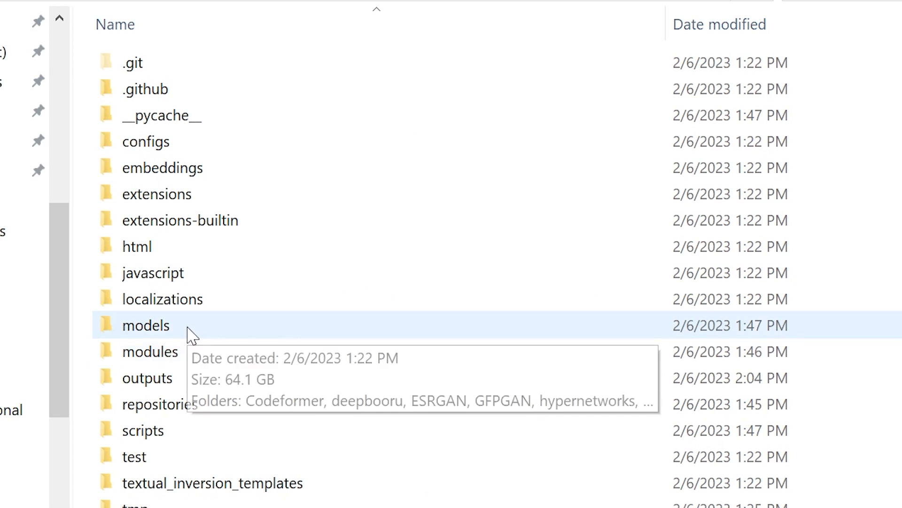
left_click(192, 326)
double_click(193, 331)
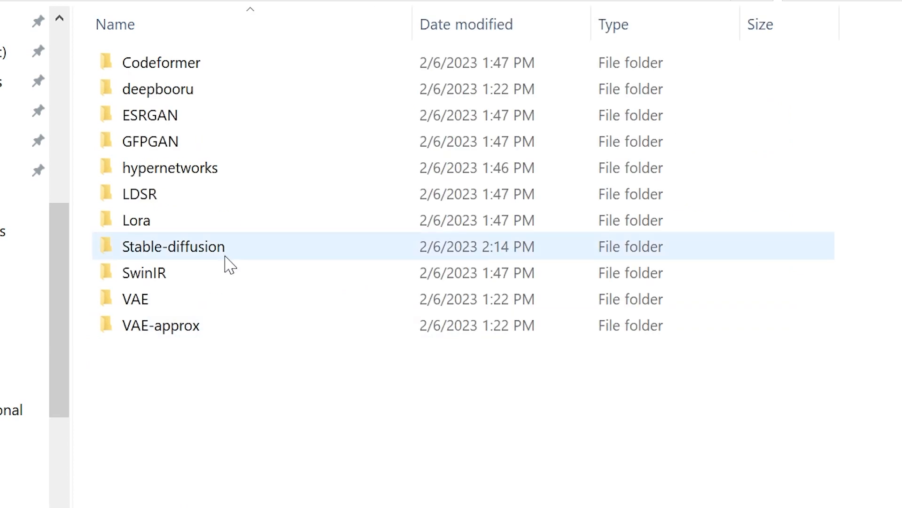
double_click(229, 254)
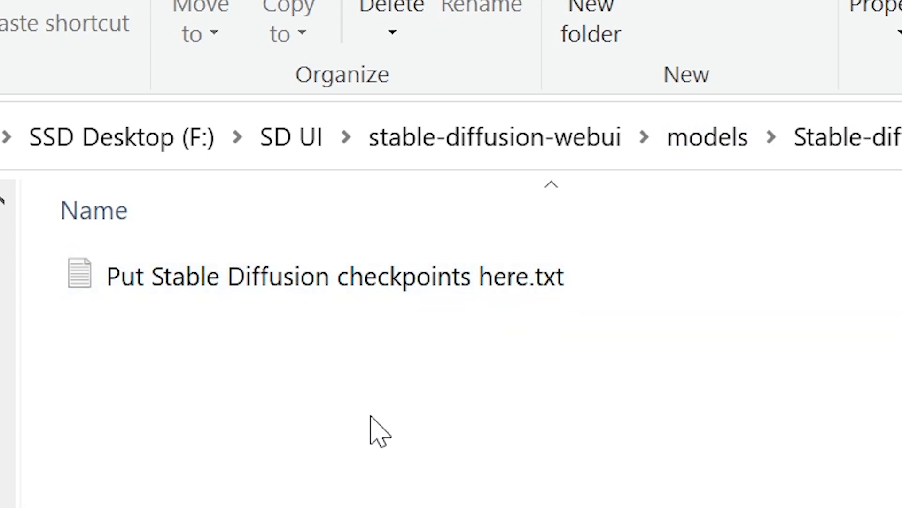
key("ctrl+v")
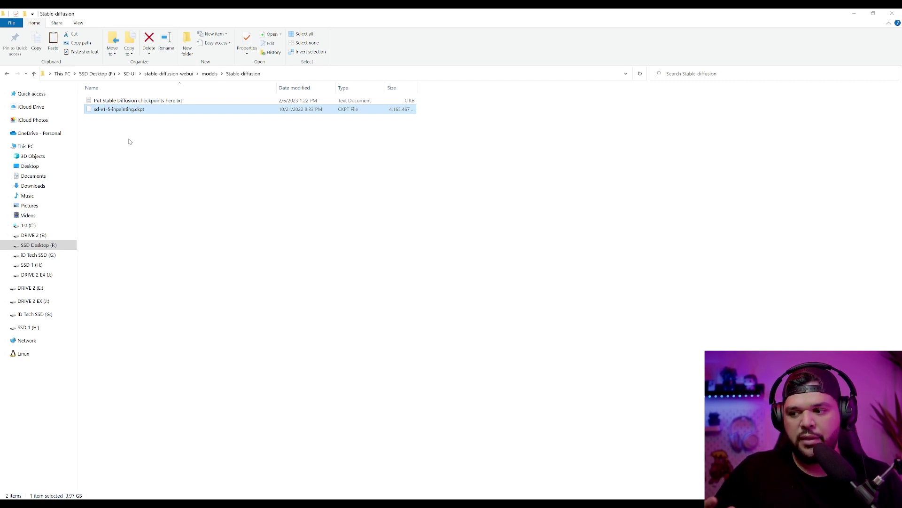
left_click(853, 12)
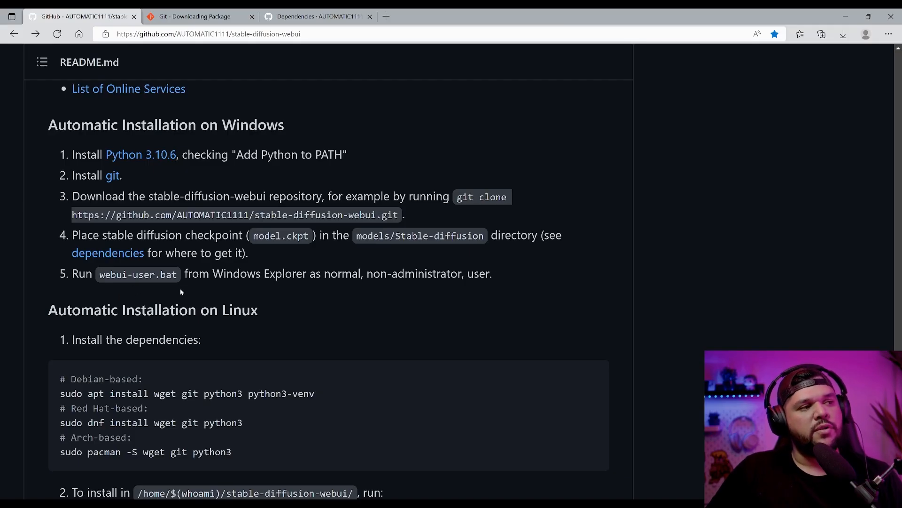
left_click(846, 16)
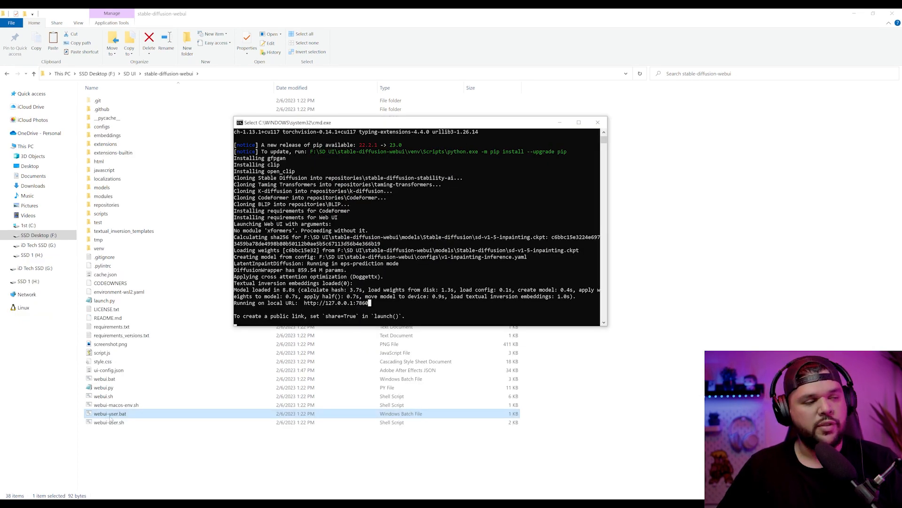
left_click(343, 303)
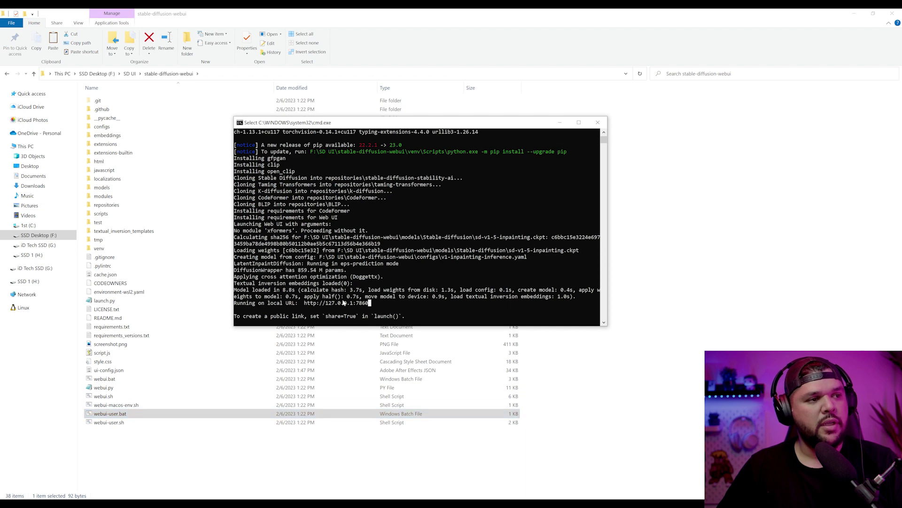
right_click(367, 305)
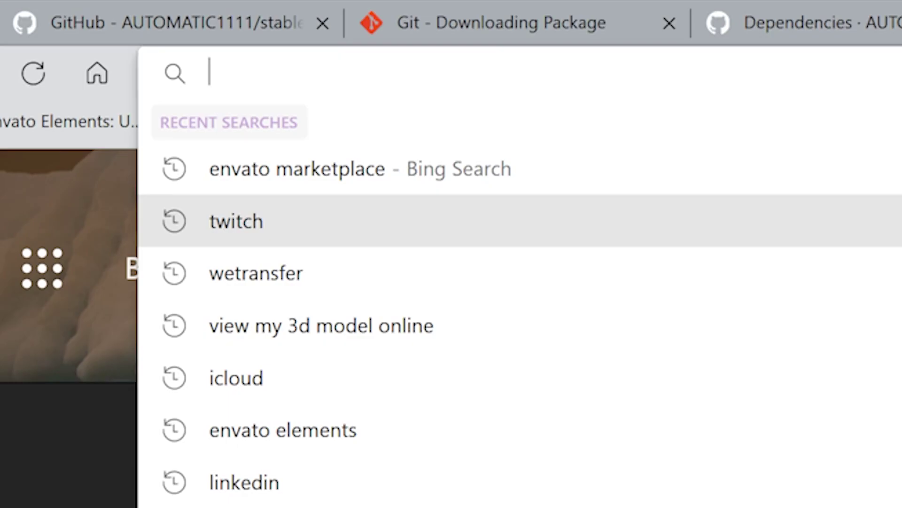
Step: Load the web UI at 127.0.0.1:7860, render a 'one punch man' img2img frame, then a txt2img image
type("http://127.0.0.1:7860")
key("Return")
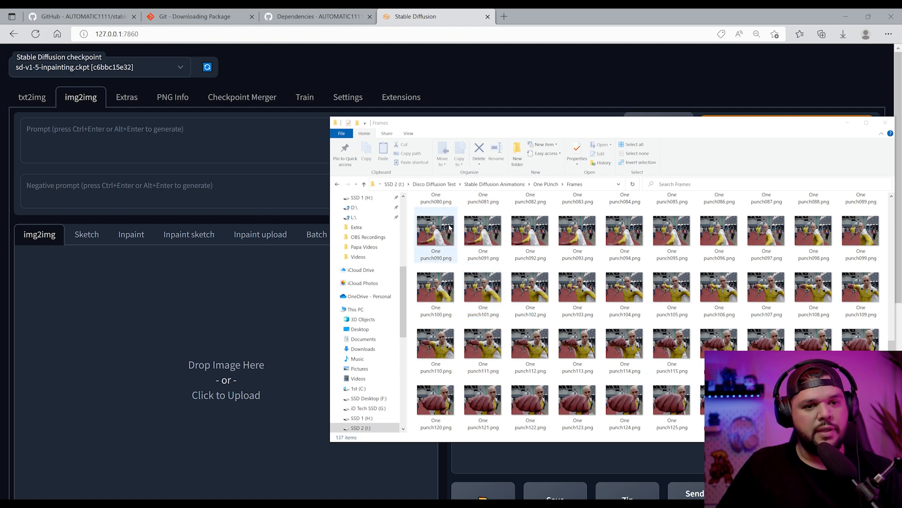
left_click_drag(624, 290, 204, 364)
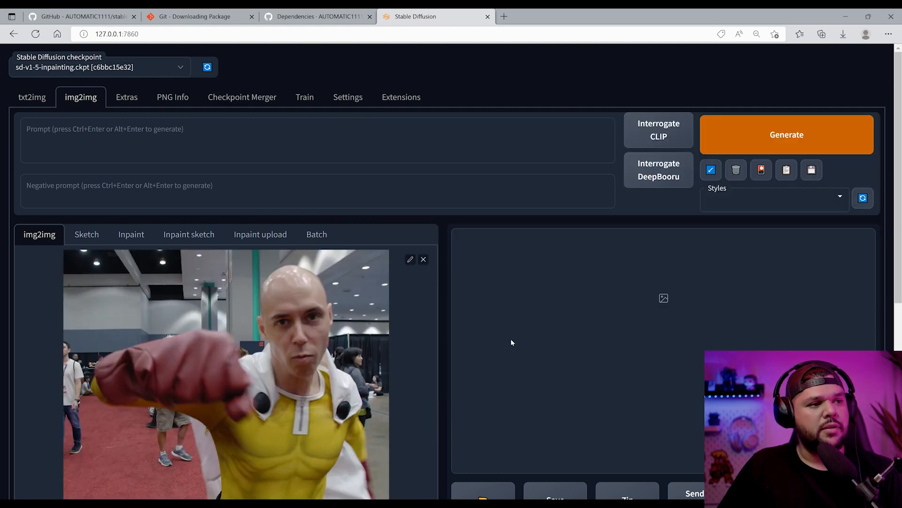
scroll(518, 324, "down", 3)
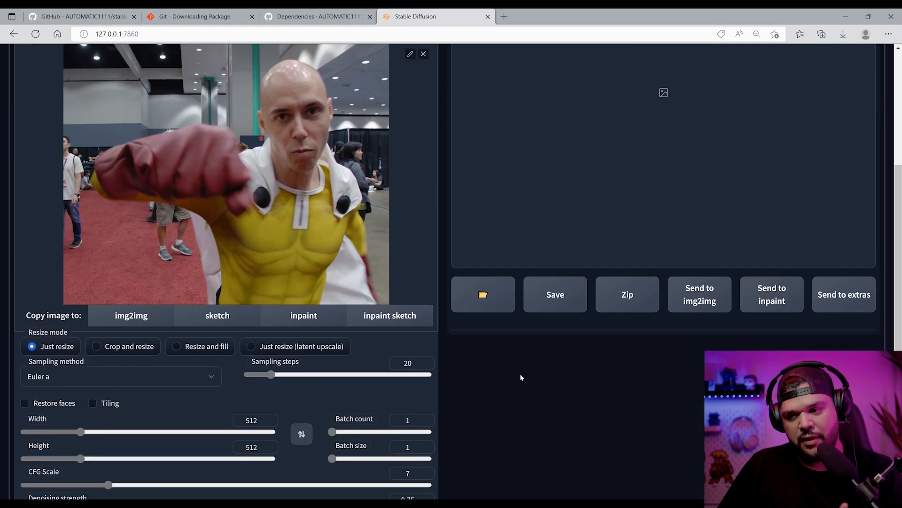
scroll(347, 391, "down", 3)
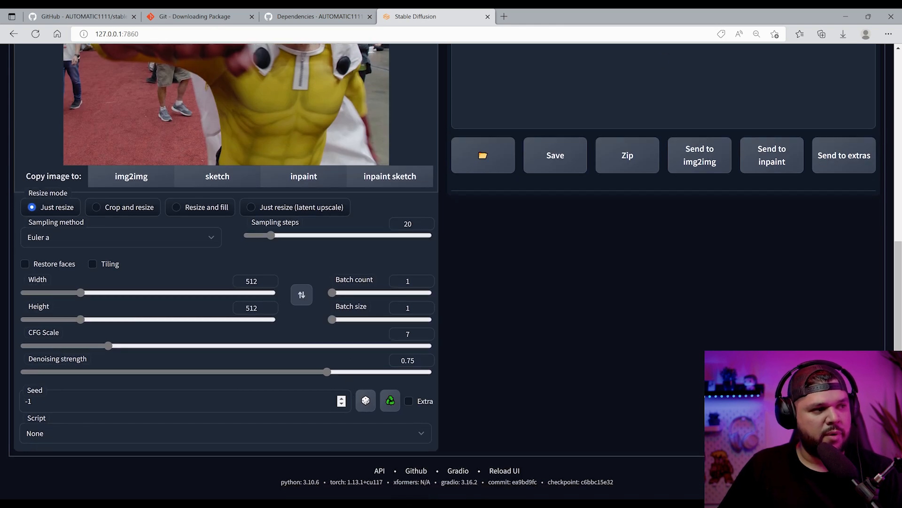
scroll(347, 391, "up", 3)
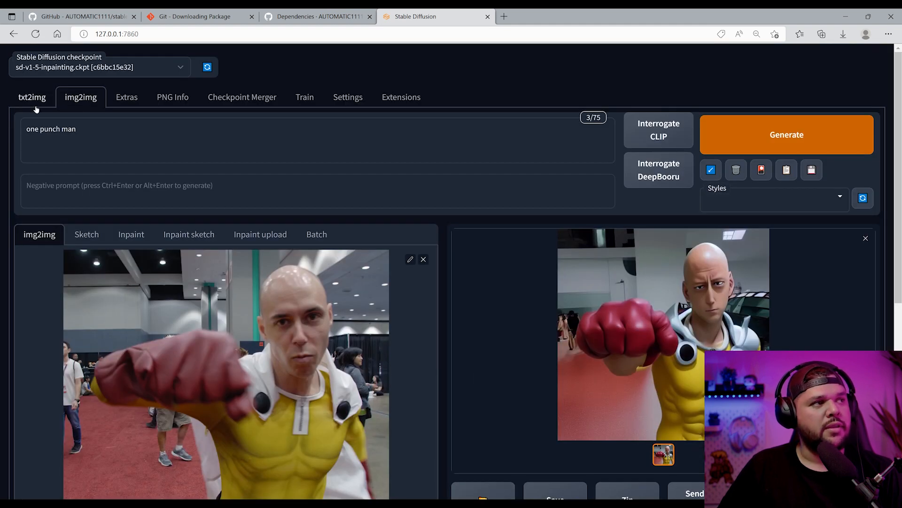
left_click(32, 96)
type("d")
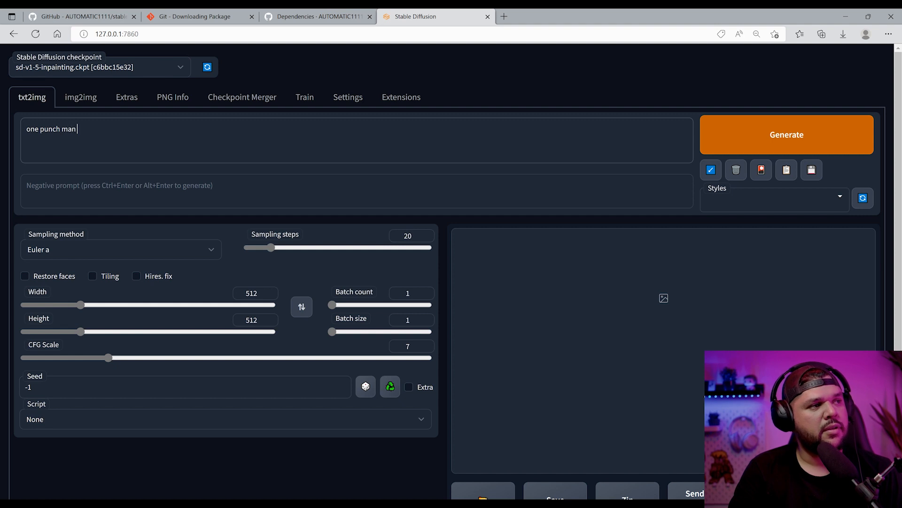
key("ctrl+Return")
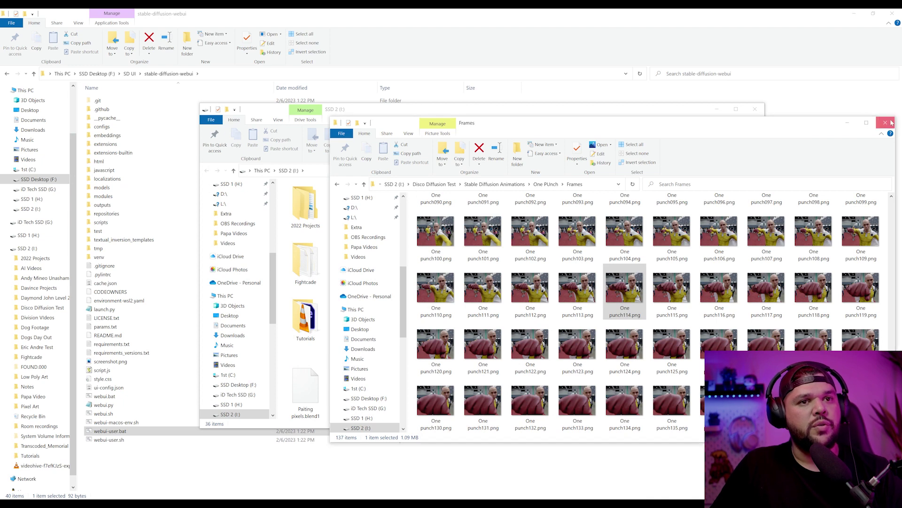
Step: Close the extra folder windows and the web UI console, then edit webui-user.bat in Notepad
left_click(890, 124)
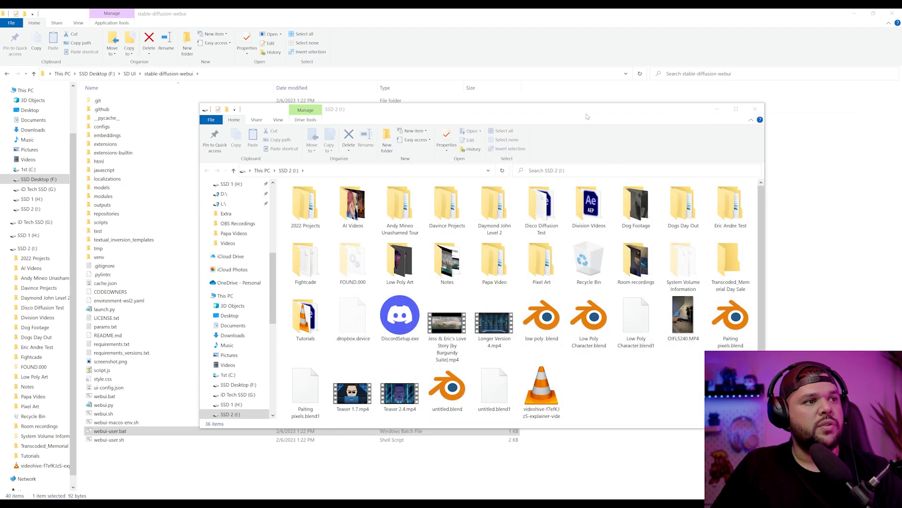
left_click(755, 109)
left_click(598, 122)
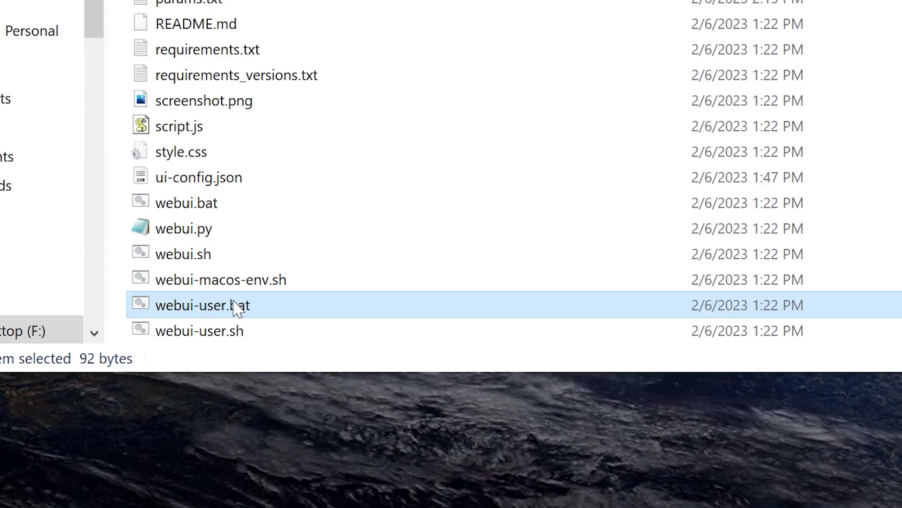
right_click(109, 431)
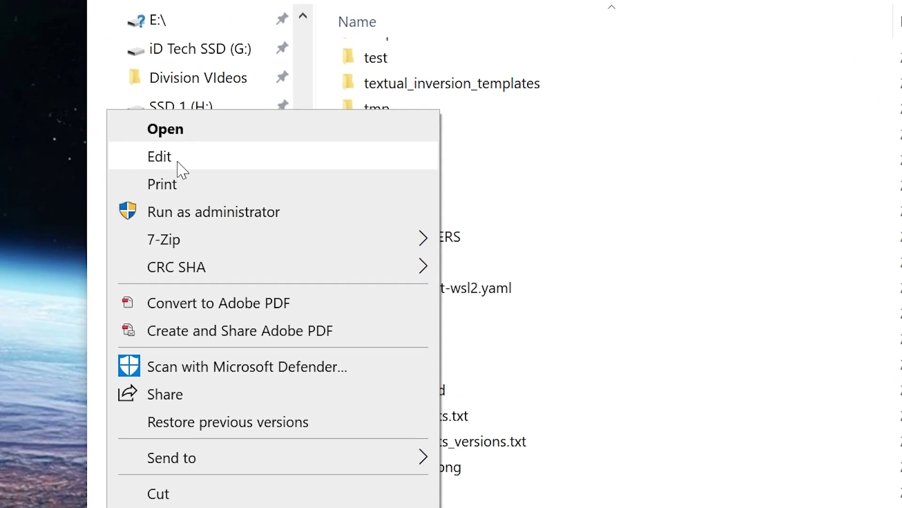
left_click(177, 158)
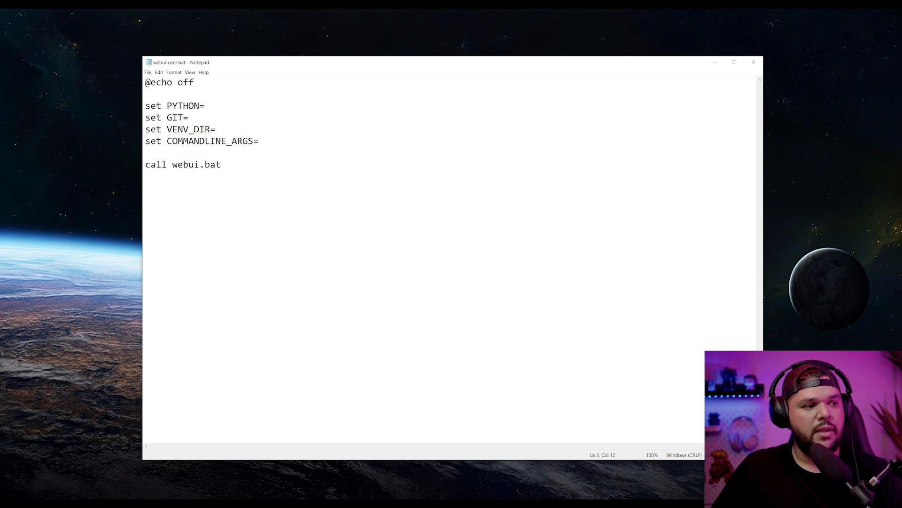
Step: Reach the installed python.exe in the Python310 folder via the Start search's Open file location
key("super")
type("py")
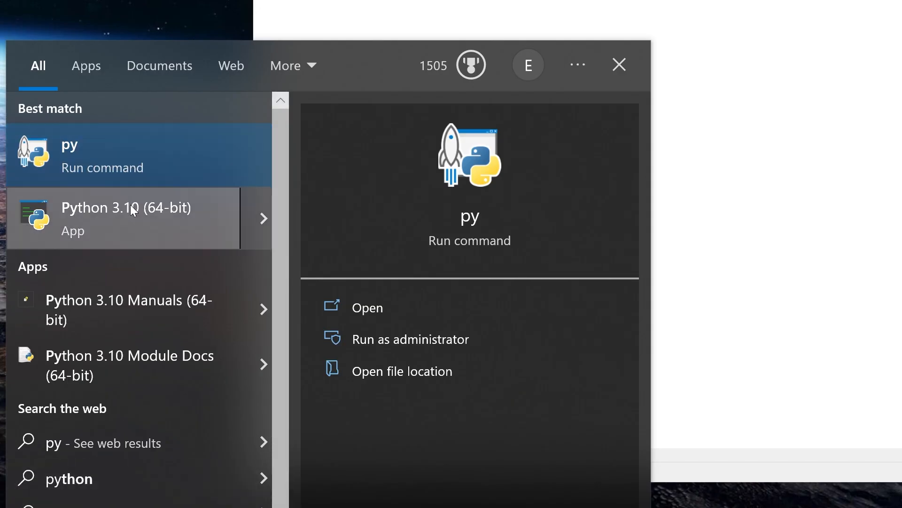
right_click(131, 205)
left_click(221, 258)
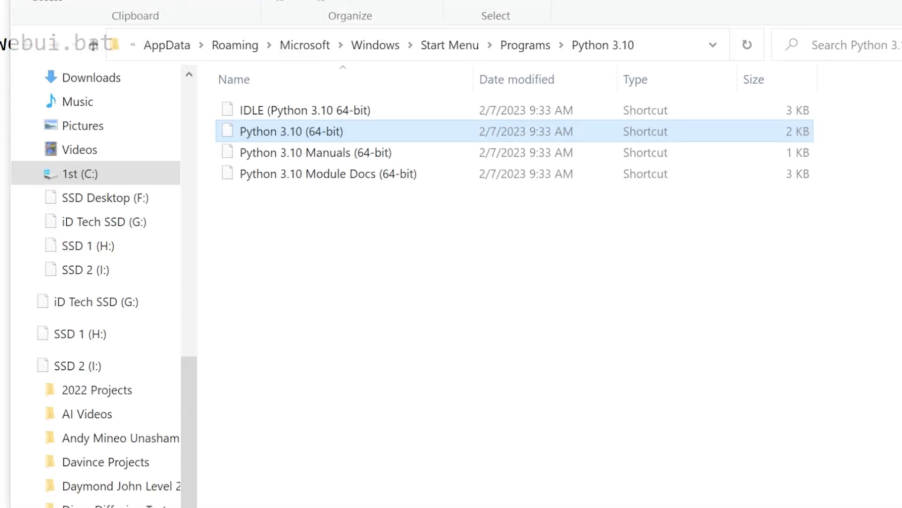
right_click(300, 132)
left_click(250, 169)
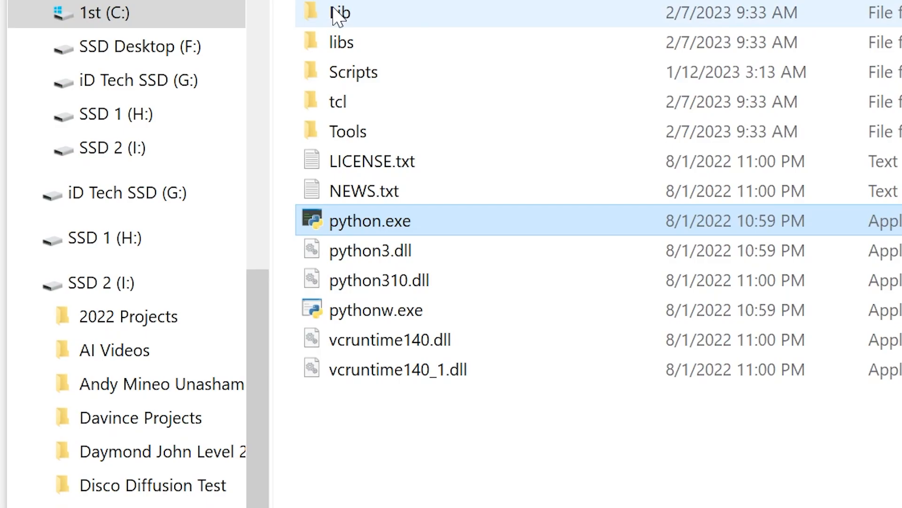
Step: Copy python.exe's full path and paste it after set PYTHON= in webui-user.bat
right_click(395, 221)
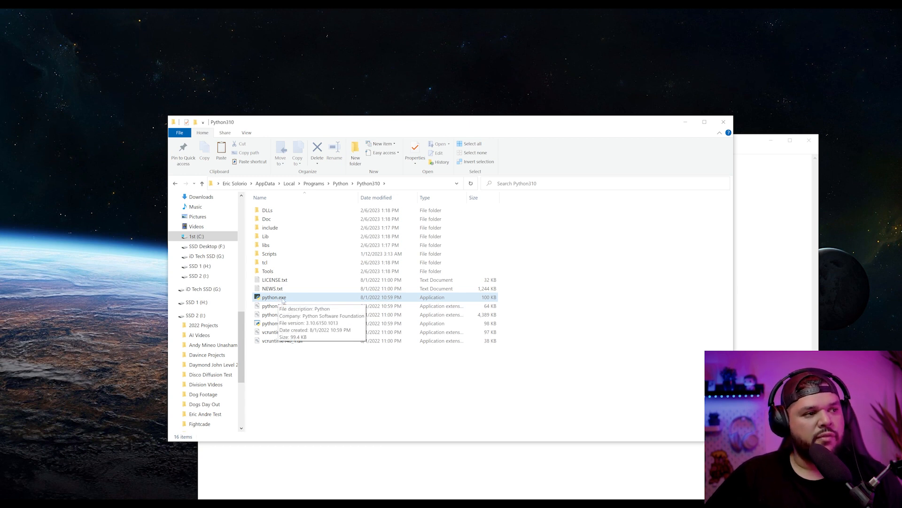
right_click(284, 299)
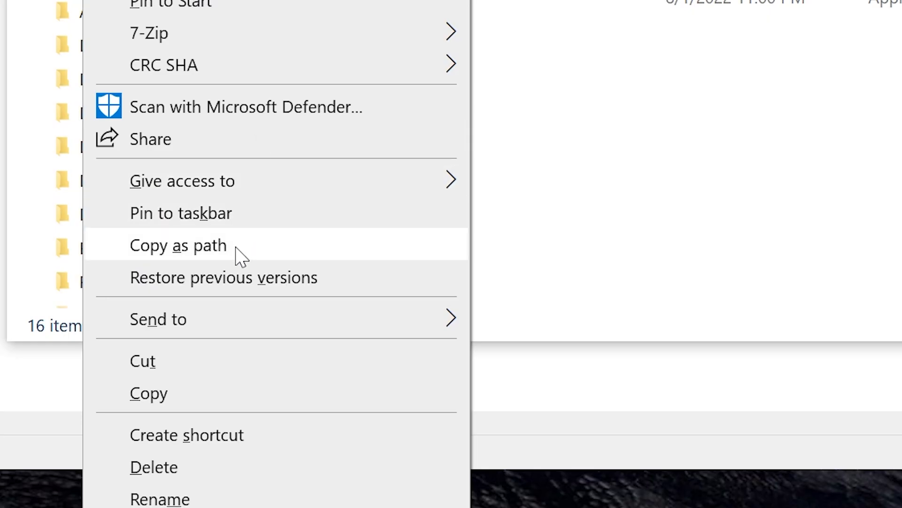
left_click(242, 254)
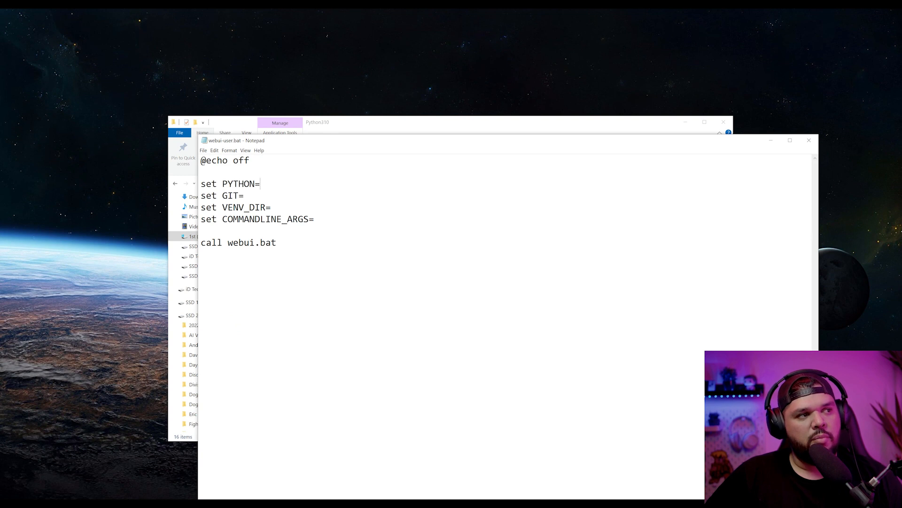
key("ctrl+v")
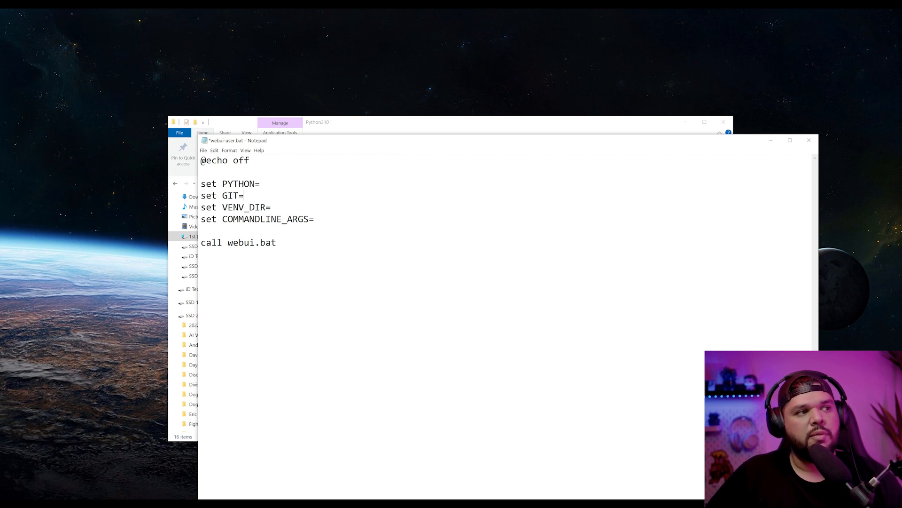
scroll(211, 282, "up", 5)
Step: Run git pull in a Command Prompt opened from the stable-diffusion-webui folder; it reports already up to date
left_click(208, 212)
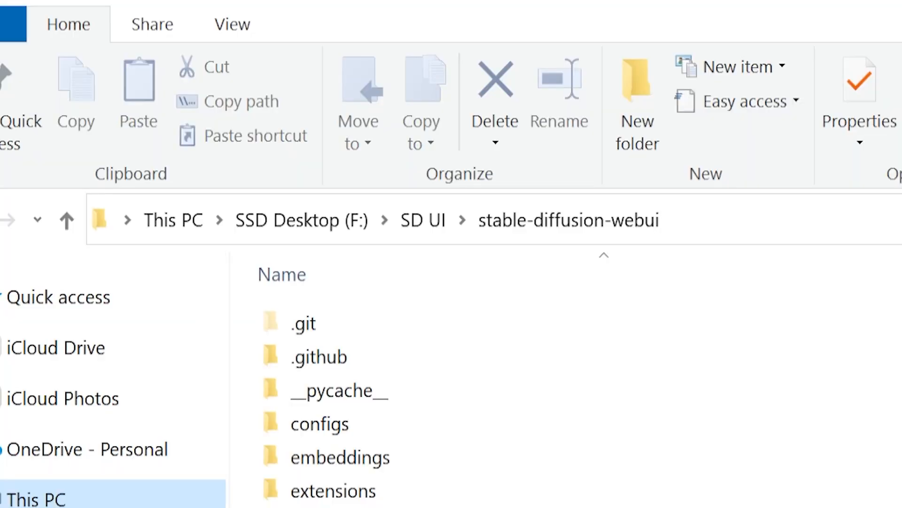
left_click(824, 226)
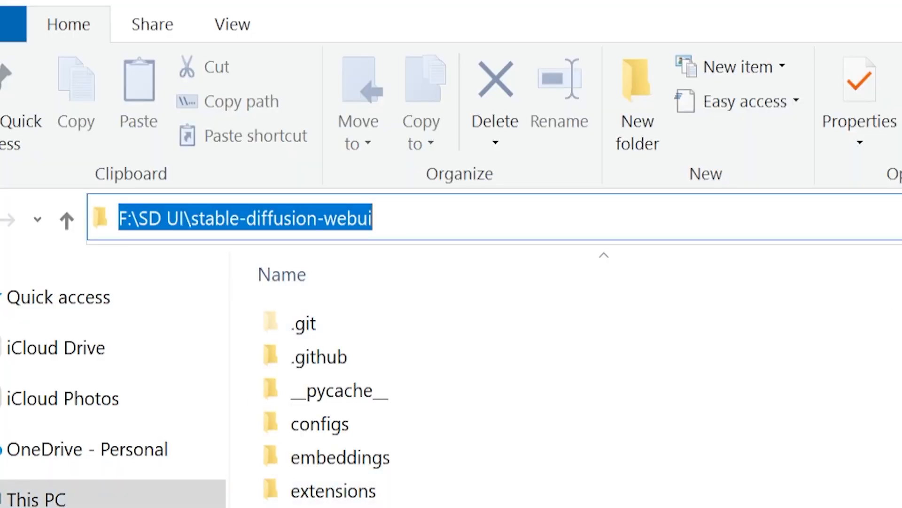
type("cmd")
key("Return")
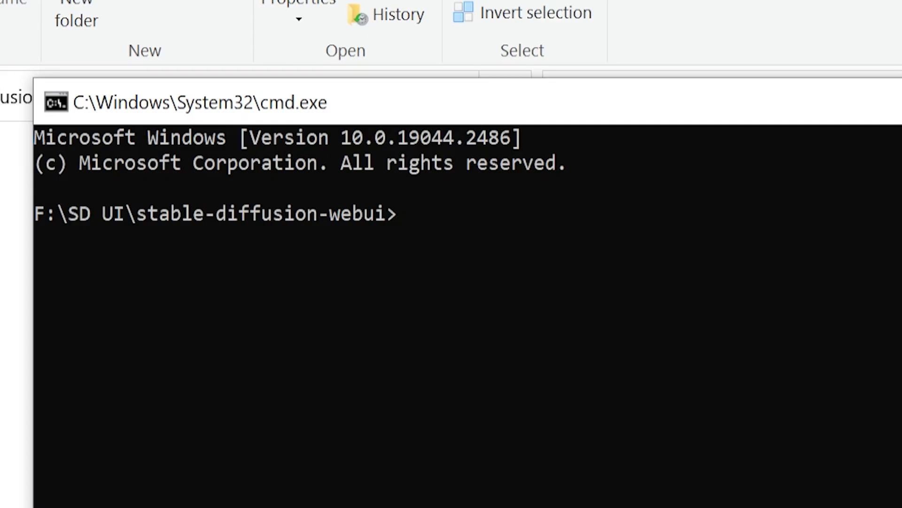
type("git pull")
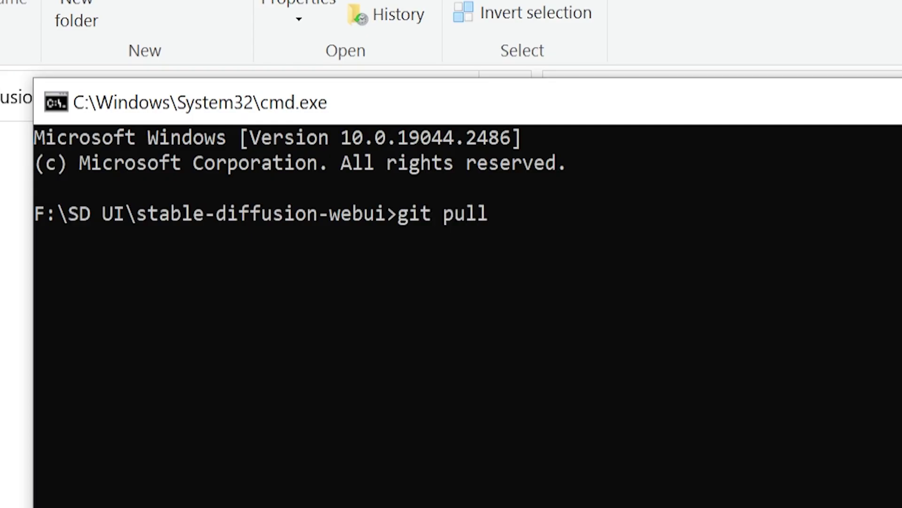
key("Return")
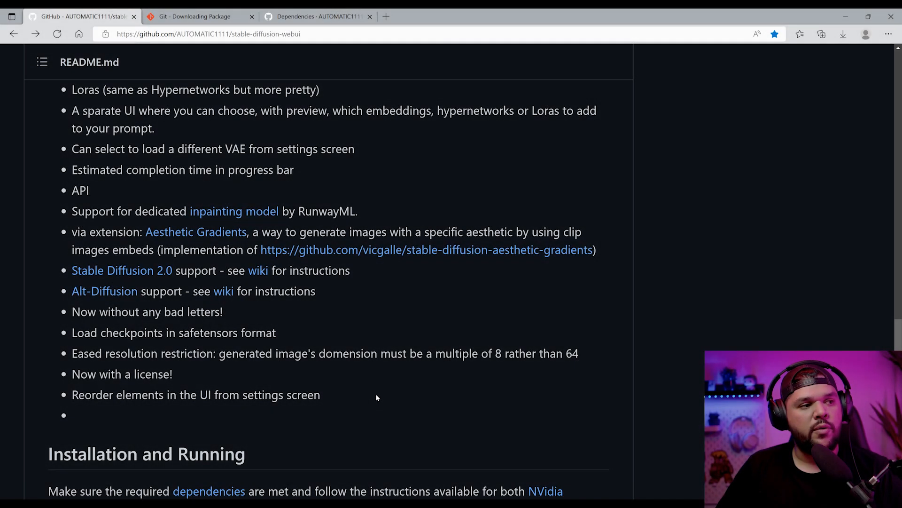
scroll(376, 396, "down", 3)
scroll(376, 397, "down", 3)
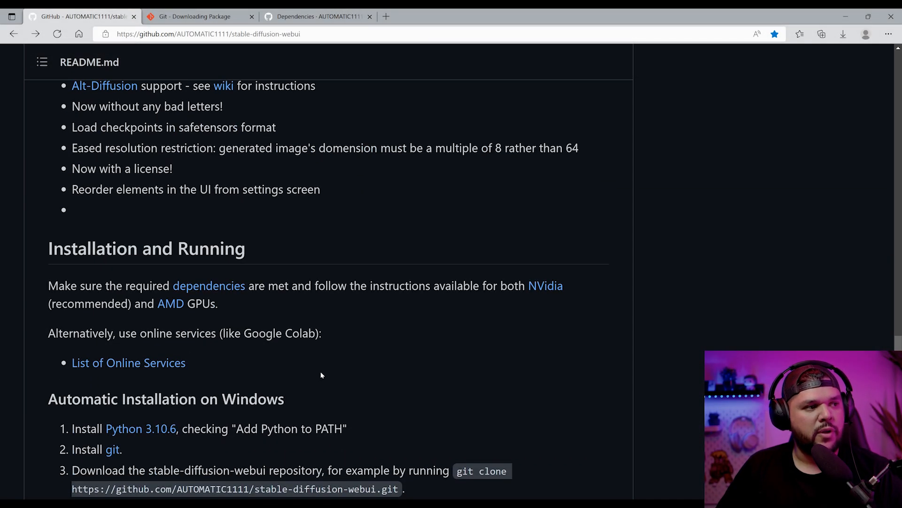
scroll(321, 374, "down", 3)
scroll(321, 373, "down", 4)
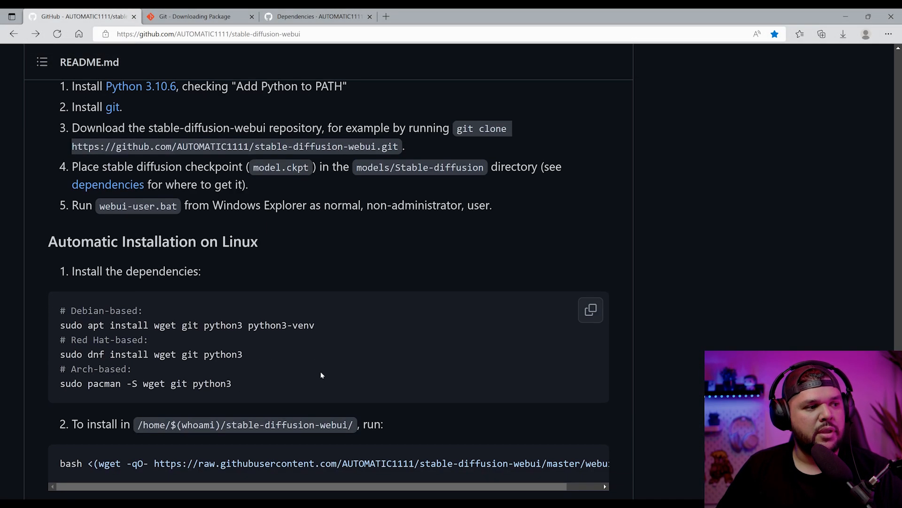
scroll(339, 422, "down", 4)
scroll(338, 423, "up", 8)
scroll(339, 422, "up", 1)
scroll(339, 422, "up", 3)
scroll(339, 422, "up", 1)
scroll(339, 422, "up", 1)
scroll(339, 422, "up", 4)
scroll(338, 422, "down", 4)
scroll(339, 423, "down", 2)
Step: Open the README's List of Online Services link in a new tab to reach the Colab notebook
middle_click(128, 419)
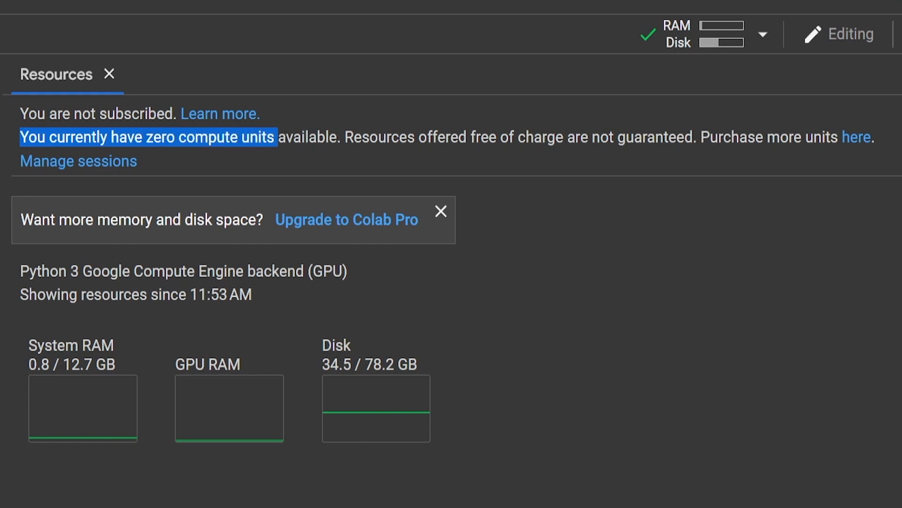
Step: Review the zero compute units note and the notebook's File menu, then show the runtime's Files sidebar
left_click_drag(350, 137, 763, 137)
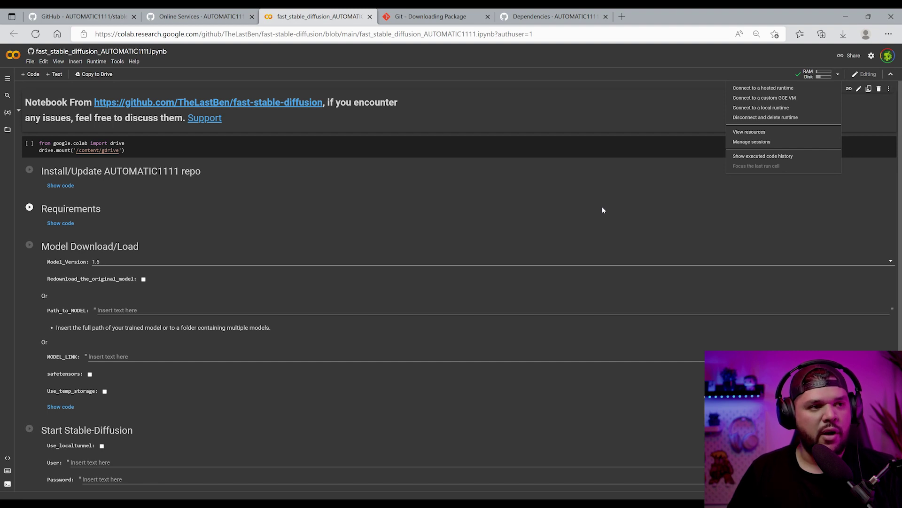
scroll(602, 207, "down", 1)
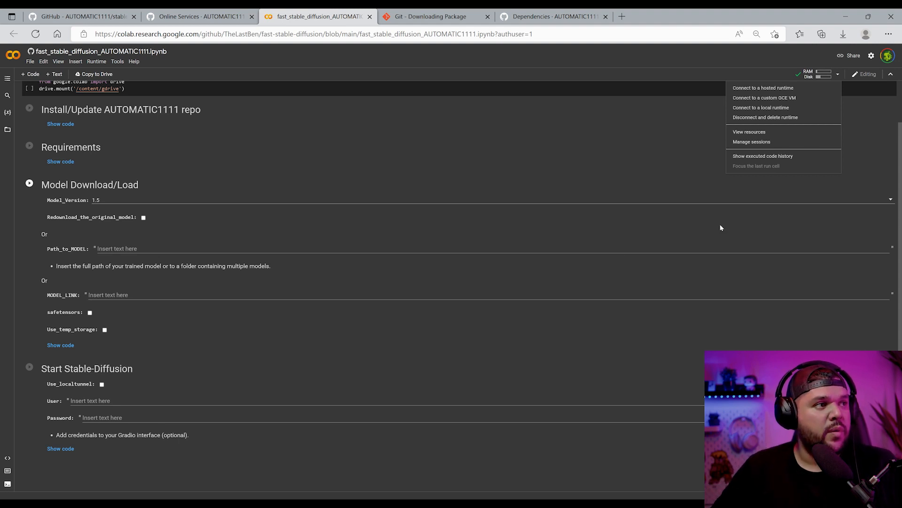
left_click(163, 202)
left_click(30, 62)
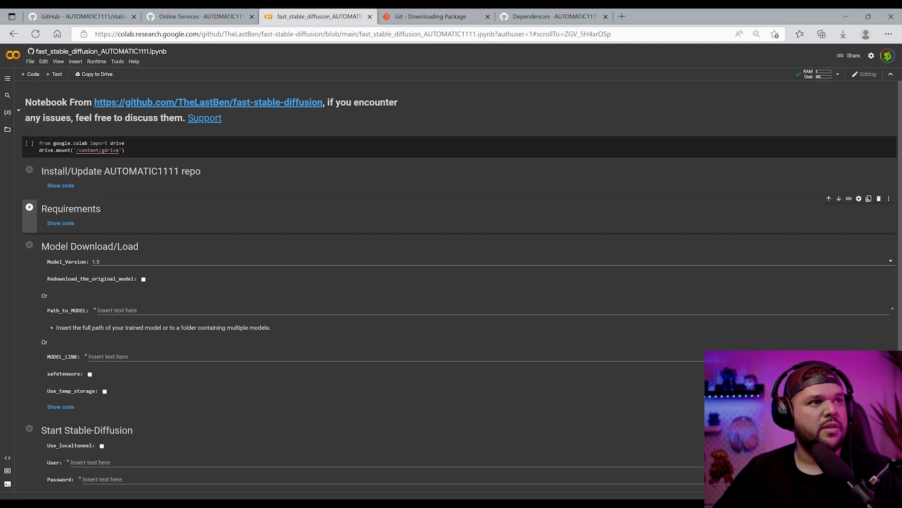
left_click(30, 62)
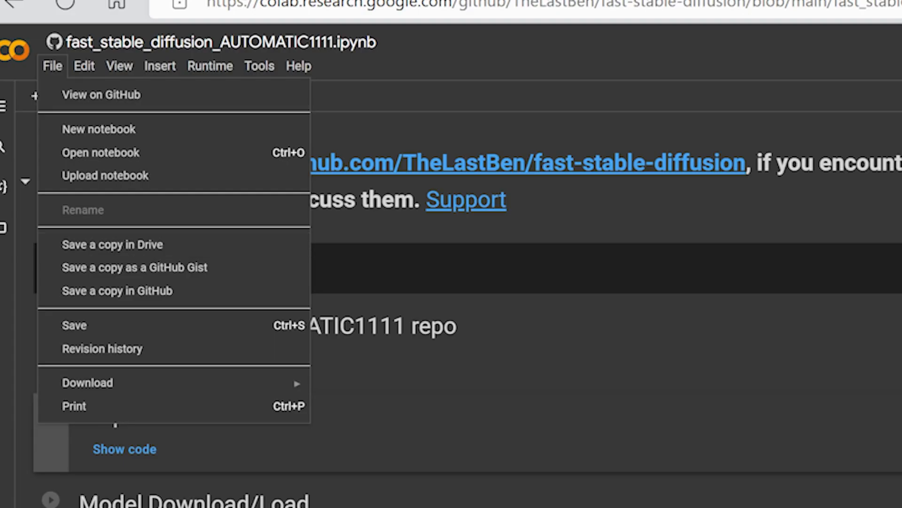
left_click(168, 243)
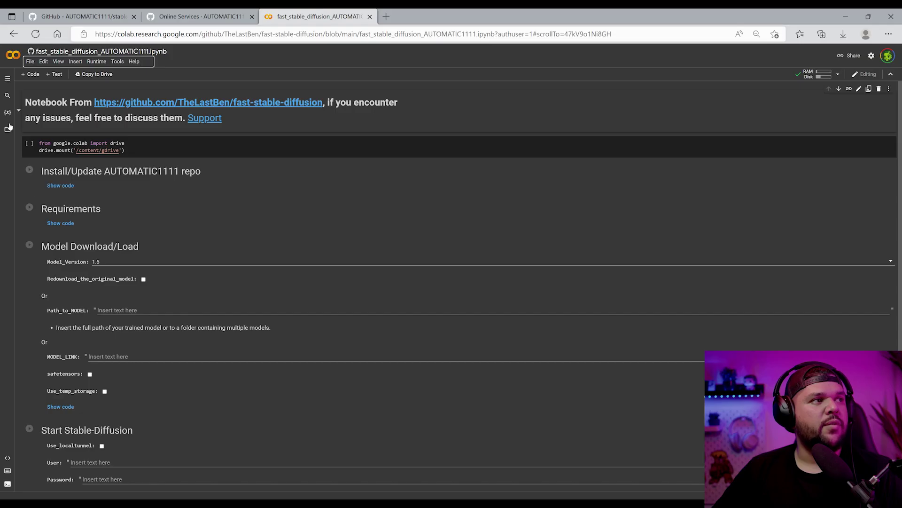
left_click(4, 227)
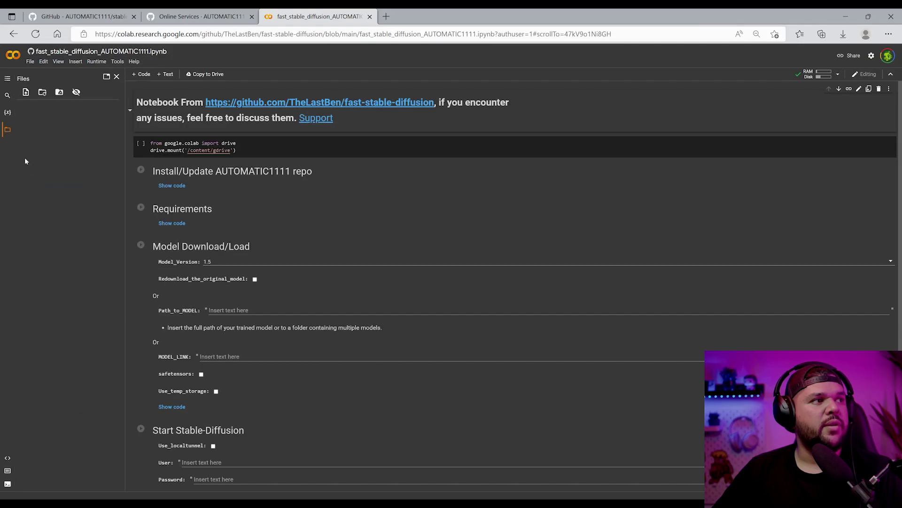
Step: Run the Install/Update AUTOMATIC1111 repo and Requirements cells, then select the MODEL_LINK field
left_click(140, 170)
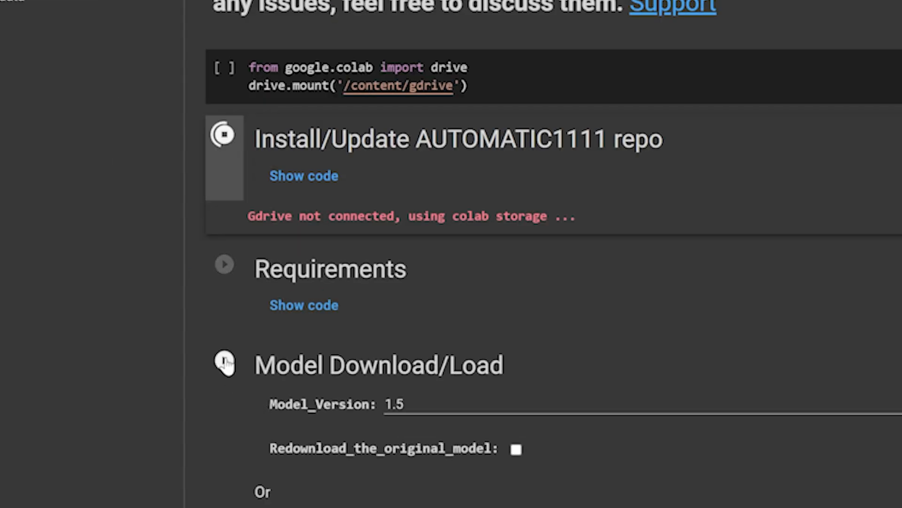
left_click(139, 360)
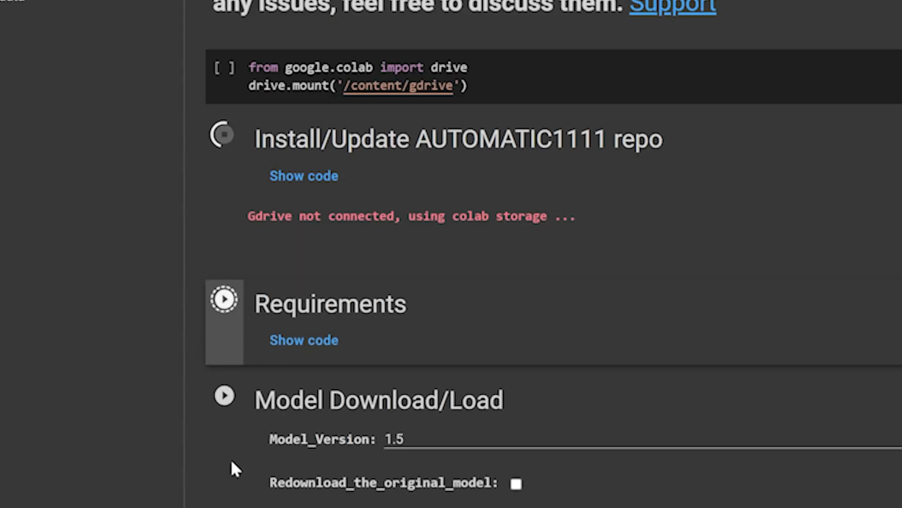
scroll(221, 434, "down", 2)
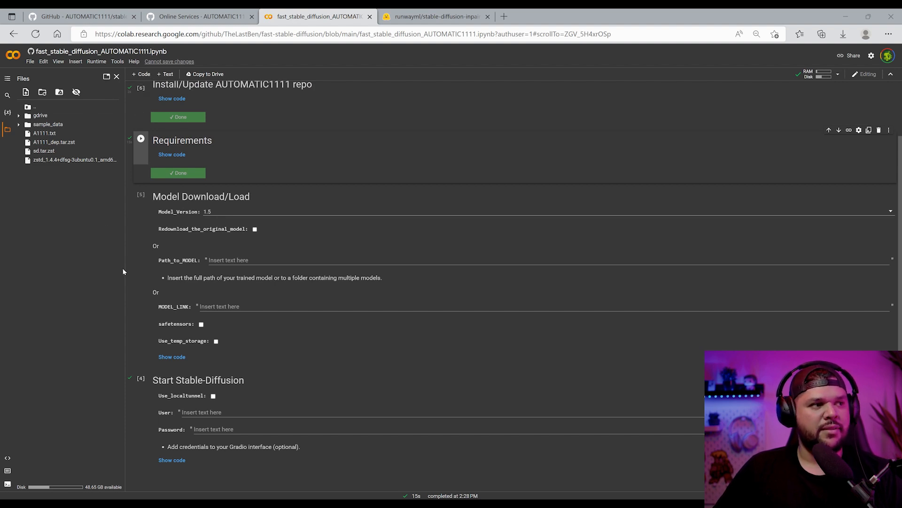
left_click(493, 307)
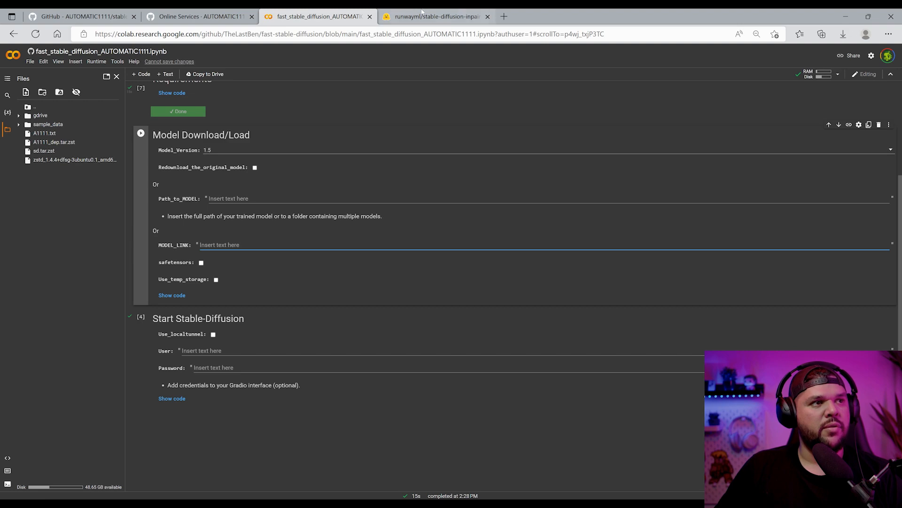
Step: Copy the sd-v1-5-inpainting.ckpt download link from the runwayml inpainting Hugging Face page
left_click(437, 16)
scroll(323, 329, "up", 10)
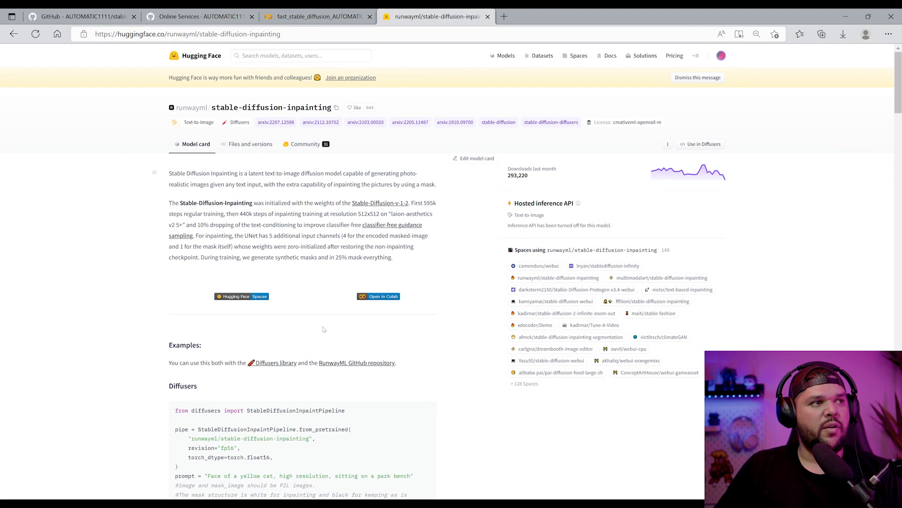
scroll(324, 329, "down", 5)
scroll(324, 329, "down", 5)
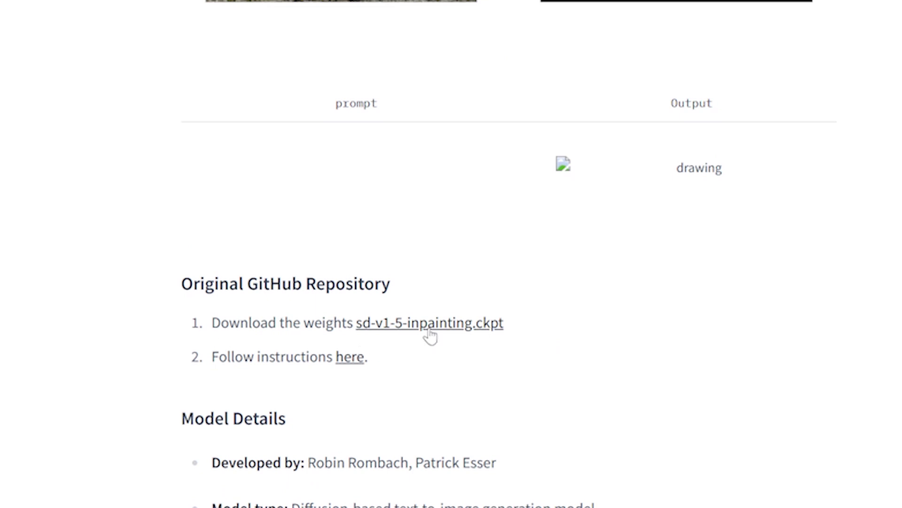
right_click(431, 332)
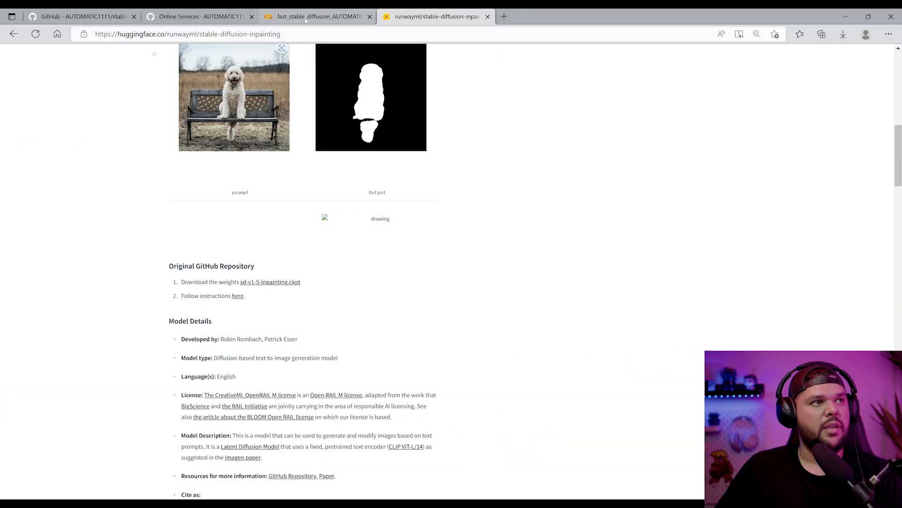
Step: Paste the inpainting link into MODEL_LINK, run Model Download/Load, then run Start Stable-Diffusion
left_click(317, 16)
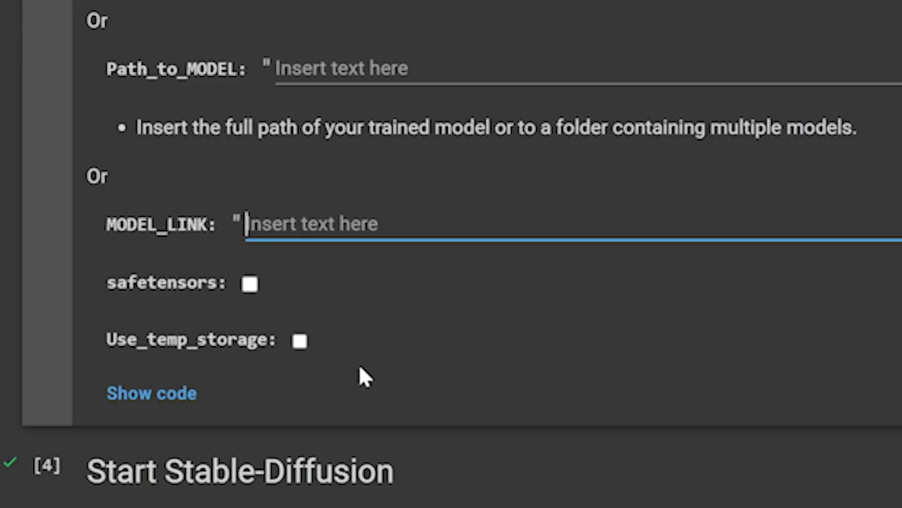
key("ctrl+v")
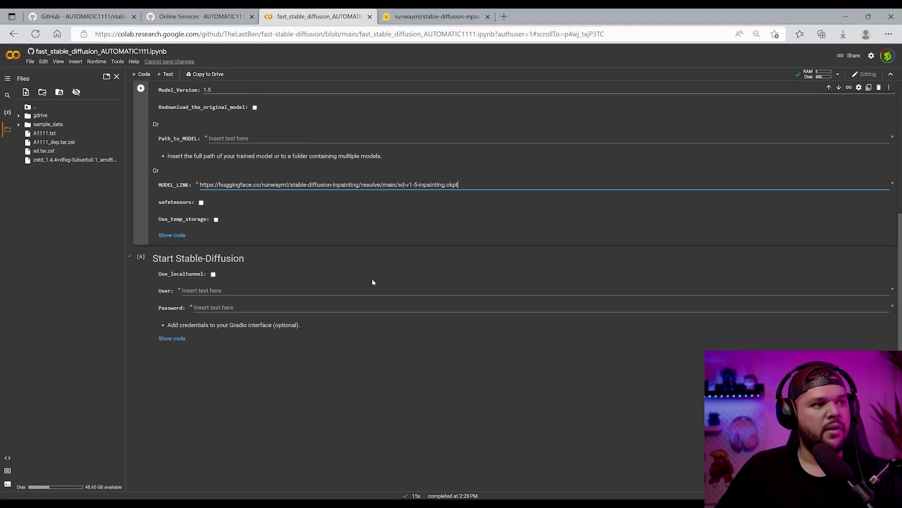
key("ctrl+Return")
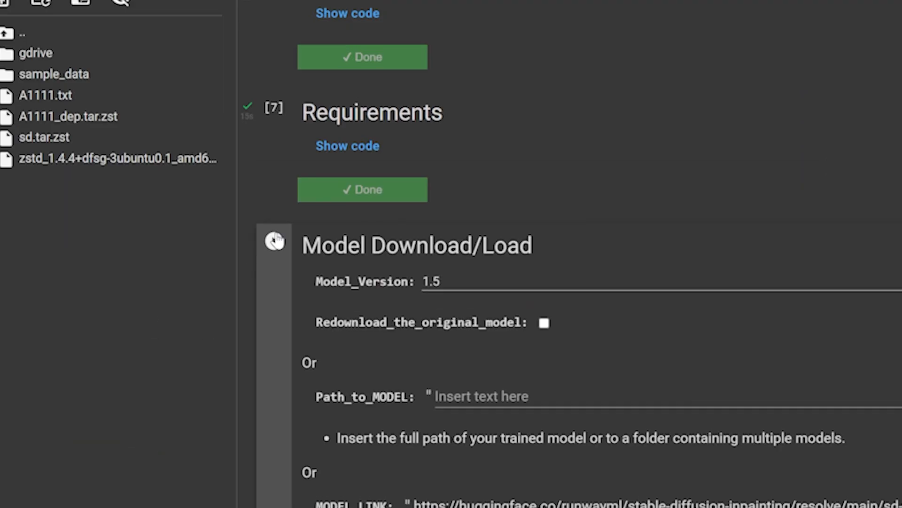
scroll(262, 394, "down", 3)
scroll(262, 353, "down", 3)
scroll(211, 318, "down", 2)
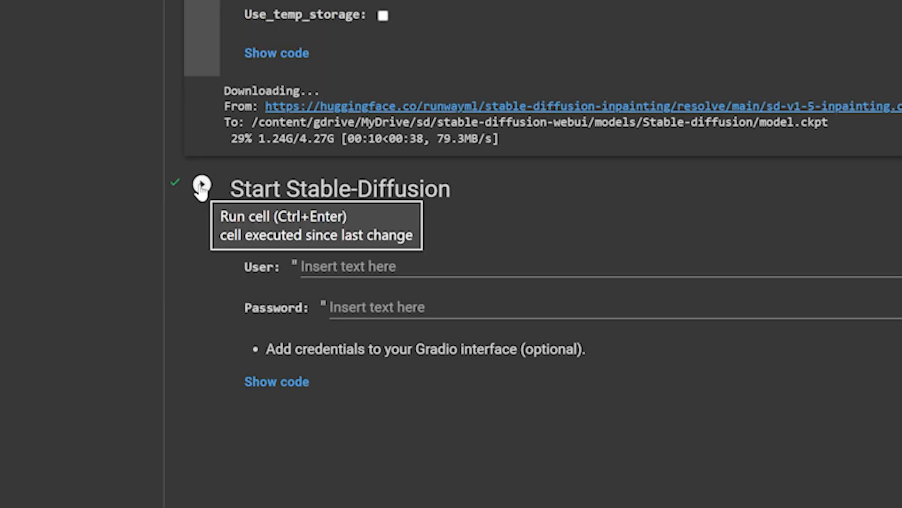
left_click(202, 186)
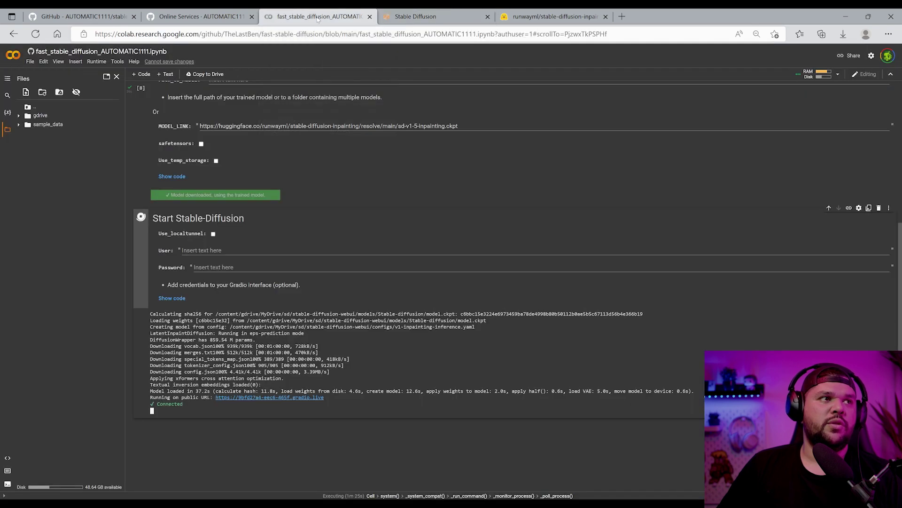
Step: Check the img2img generation progress in the Colab output, then return to the web UI results
left_click(317, 16)
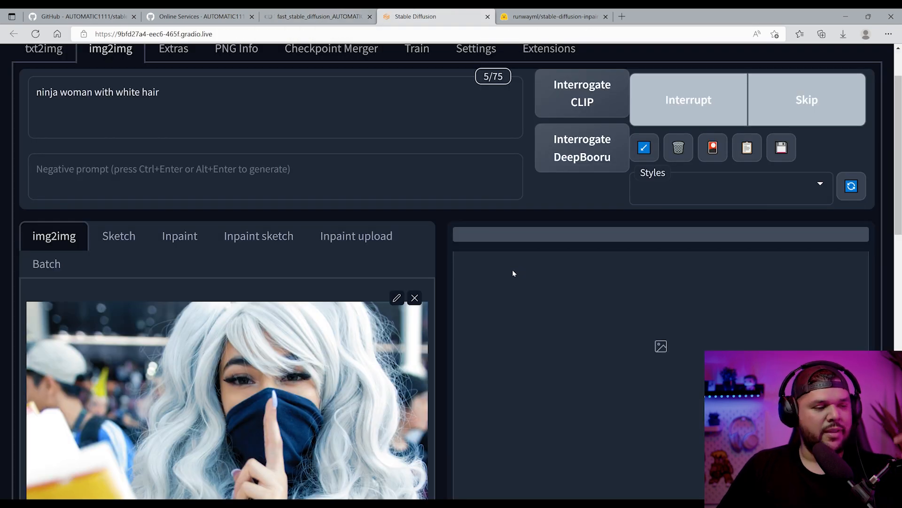
scroll(514, 266, "down", 2)
left_click(318, 16)
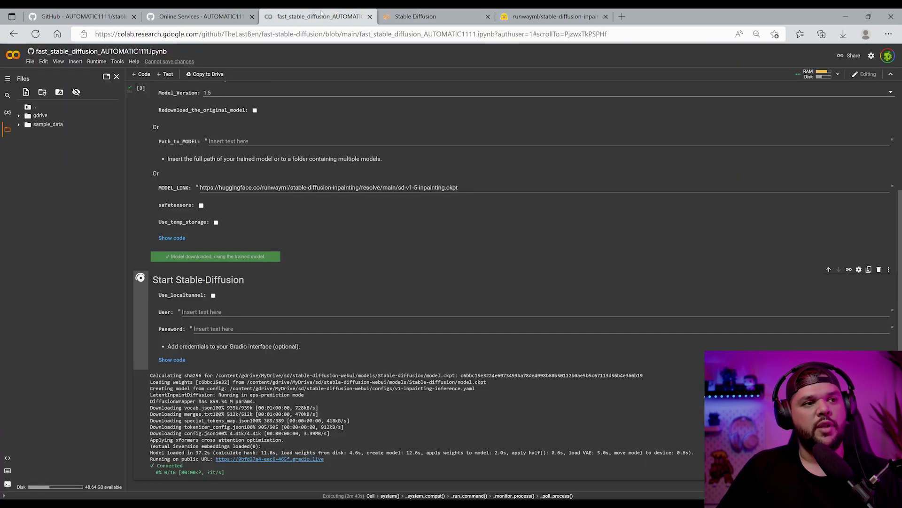
scroll(429, 287, "down", 3)
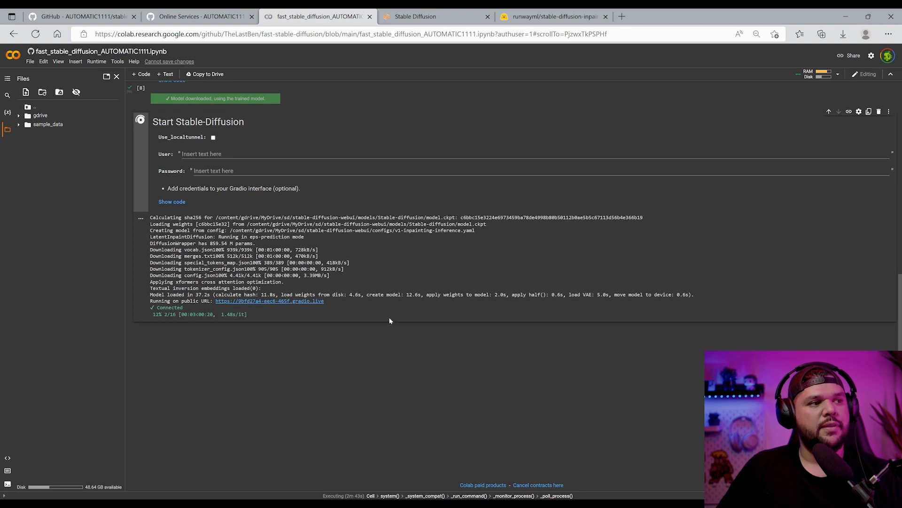
left_click(416, 16)
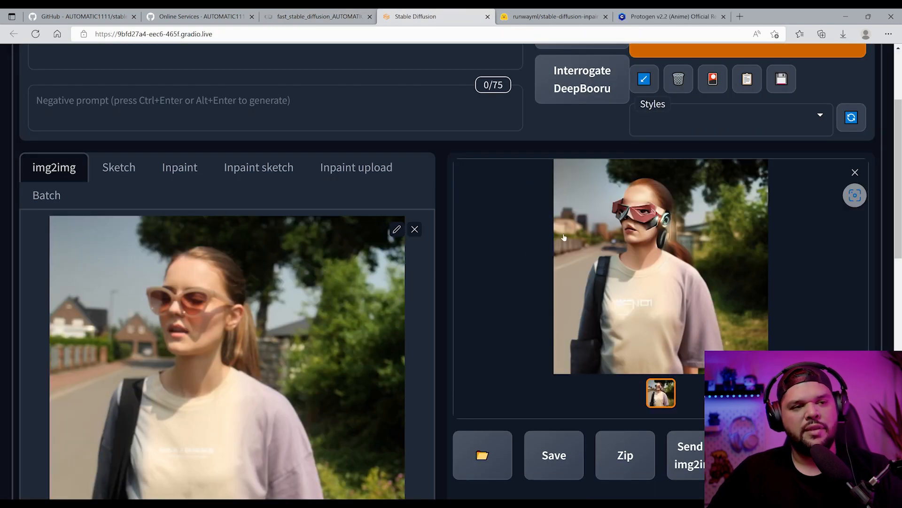
scroll(505, 313, "down", 4)
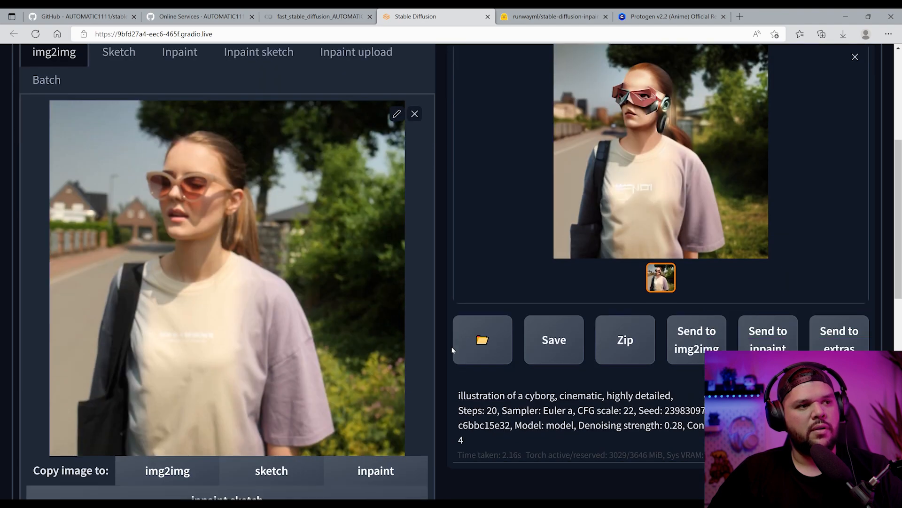
scroll(459, 353, "down", 2)
scroll(439, 377, "down", 4)
scroll(439, 377, "down", 1)
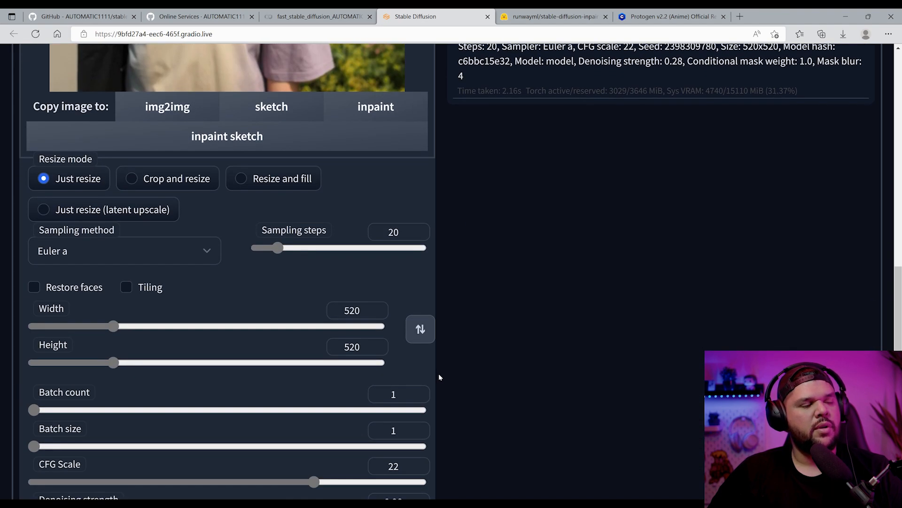
scroll(438, 373, "up", 10)
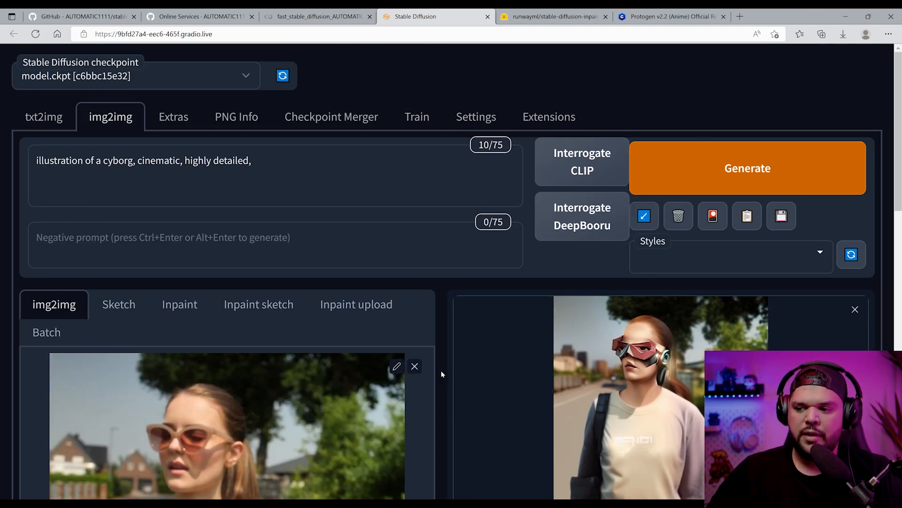